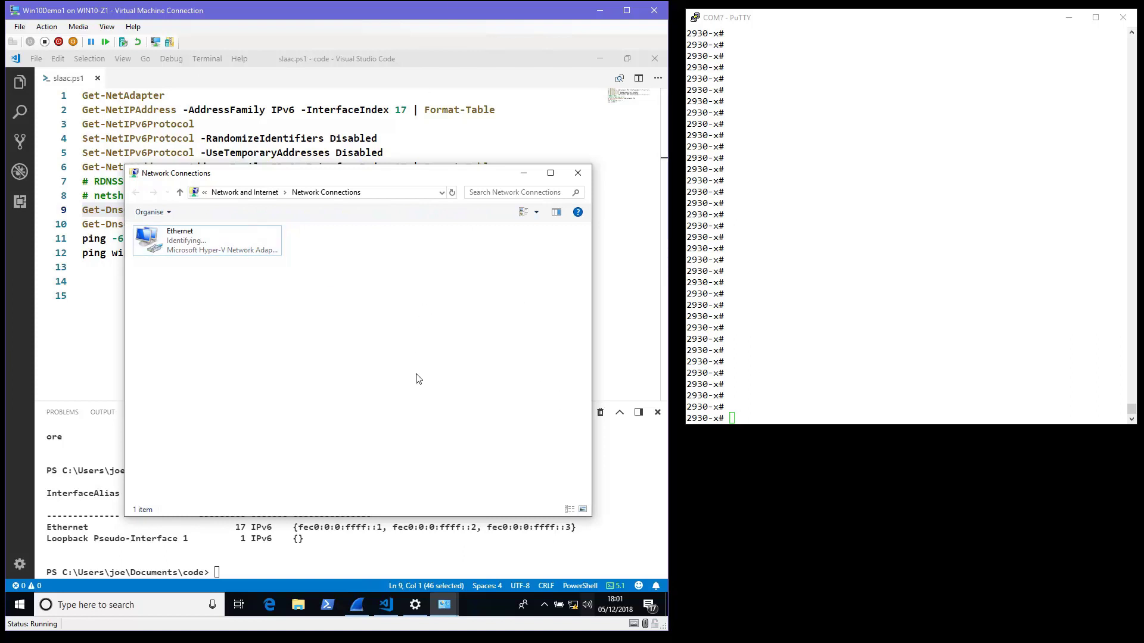
Show the switch's version details and running configuration with sh version and sh run
left_click(888, 226)
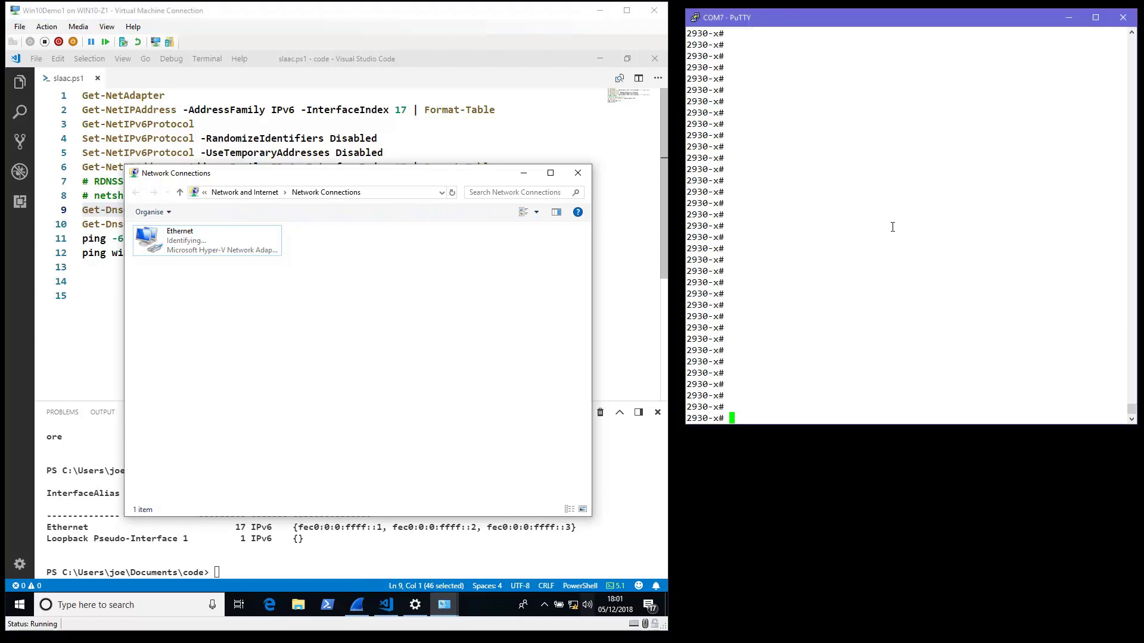
type("sh versaio")
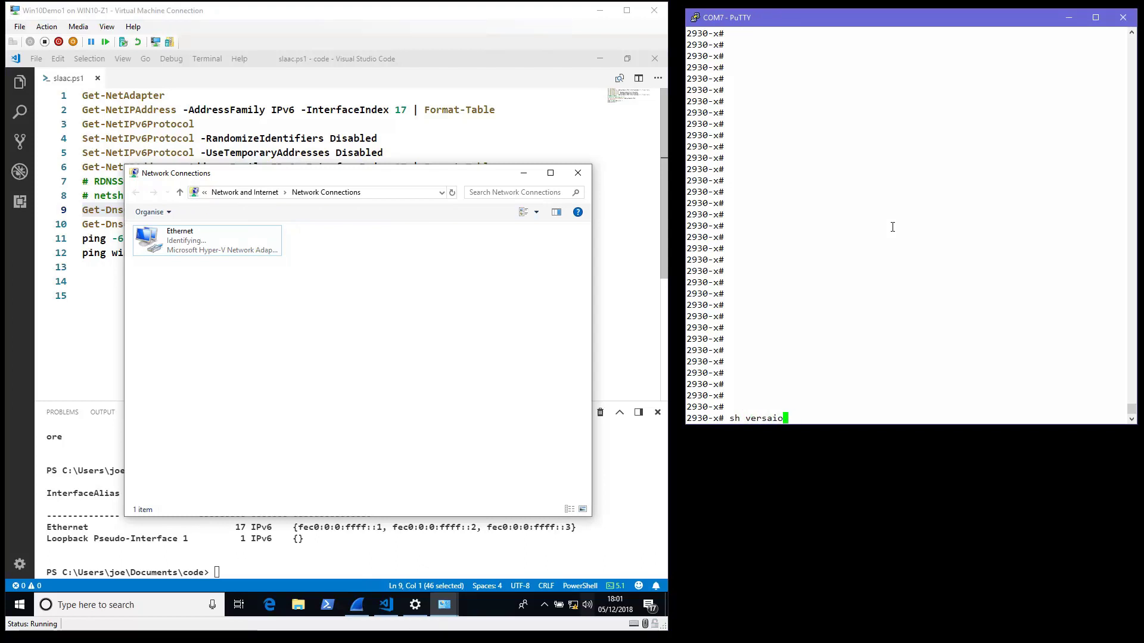
key("BackSpace")
key("BackSpace")
key("BackSpace")
type("ion")
key("Return")
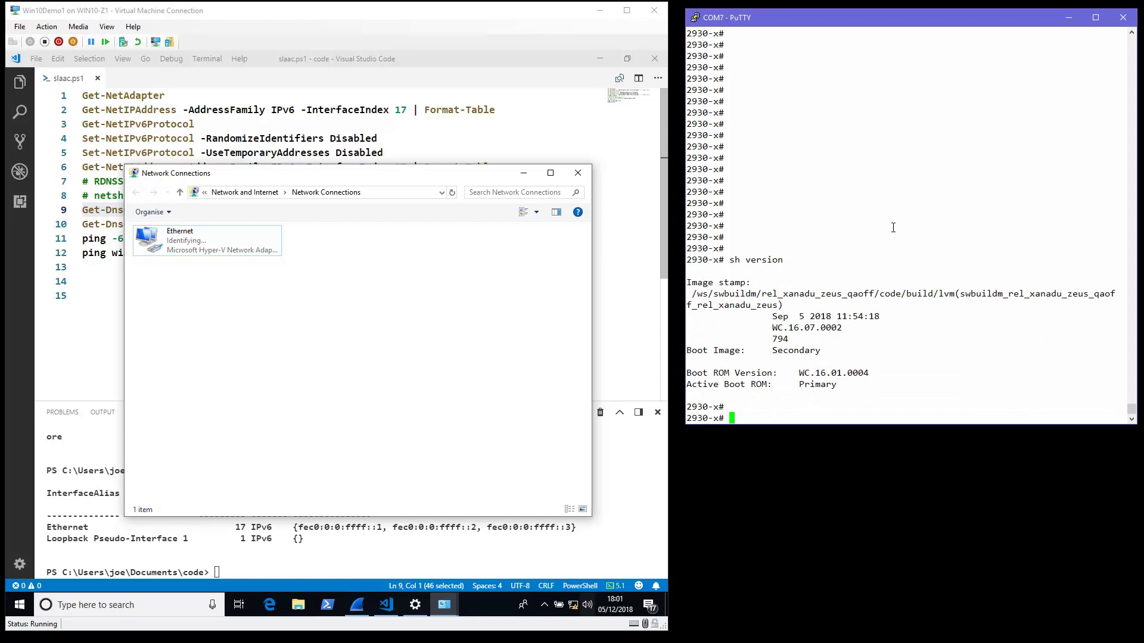
type("sh run")
key("Return")
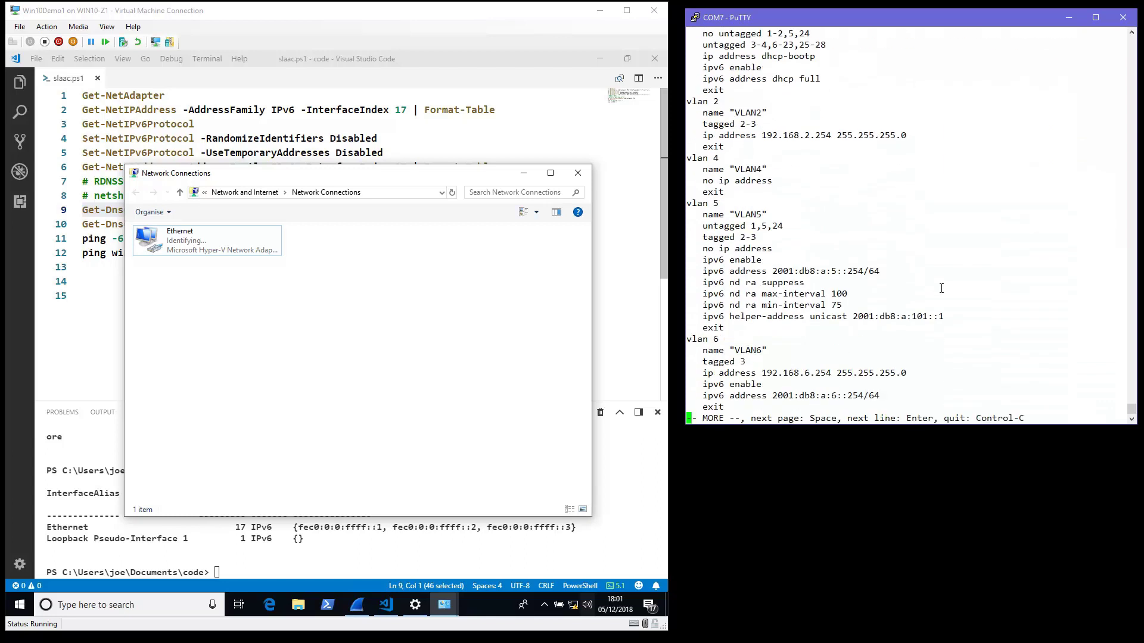
Highlight VLAN 5's IPv6 address, ra suppress and helper 2001:db8:a:101::1, then VLAN 101's ra suppress
scroll(940, 292, "up", 6)
left_click_drag(701, 268, 883, 275)
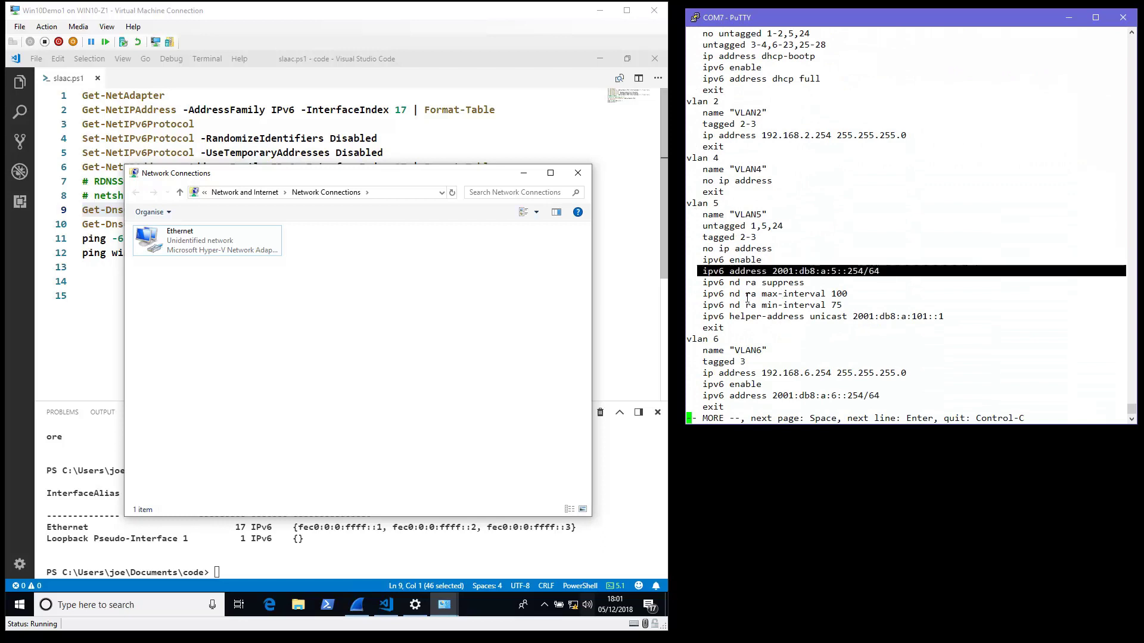
mouse_move(746, 284)
left_mouse_down()
mouse_move(697, 296)
mouse_move(746, 284)
left_mouse_up()
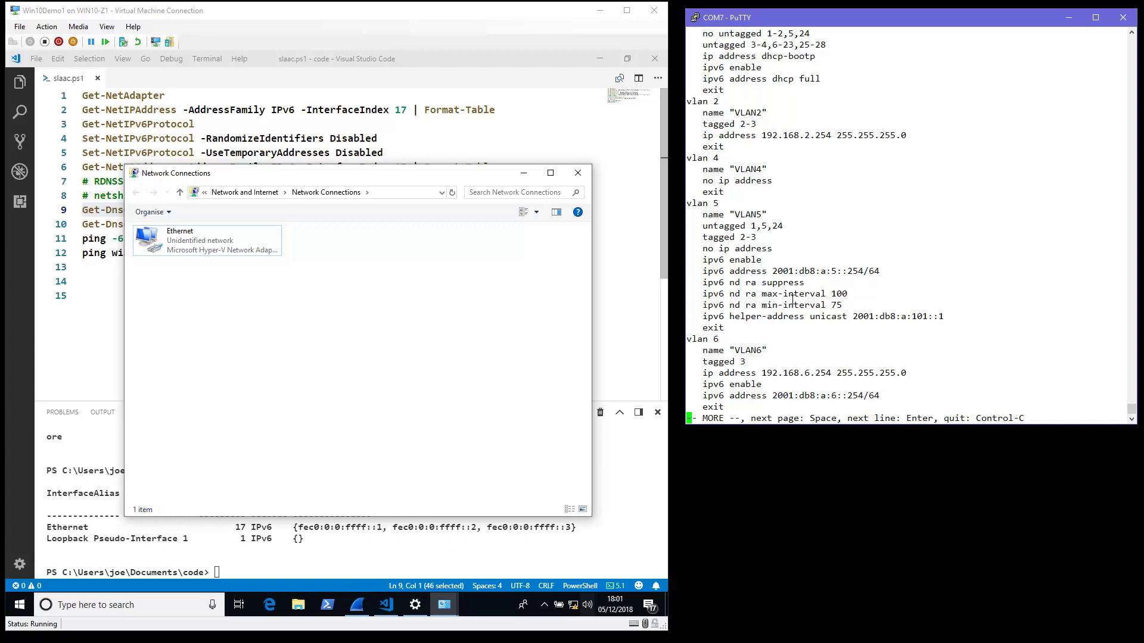
left_click_drag(854, 317, 939, 320)
left_click(785, 248)
key("space")
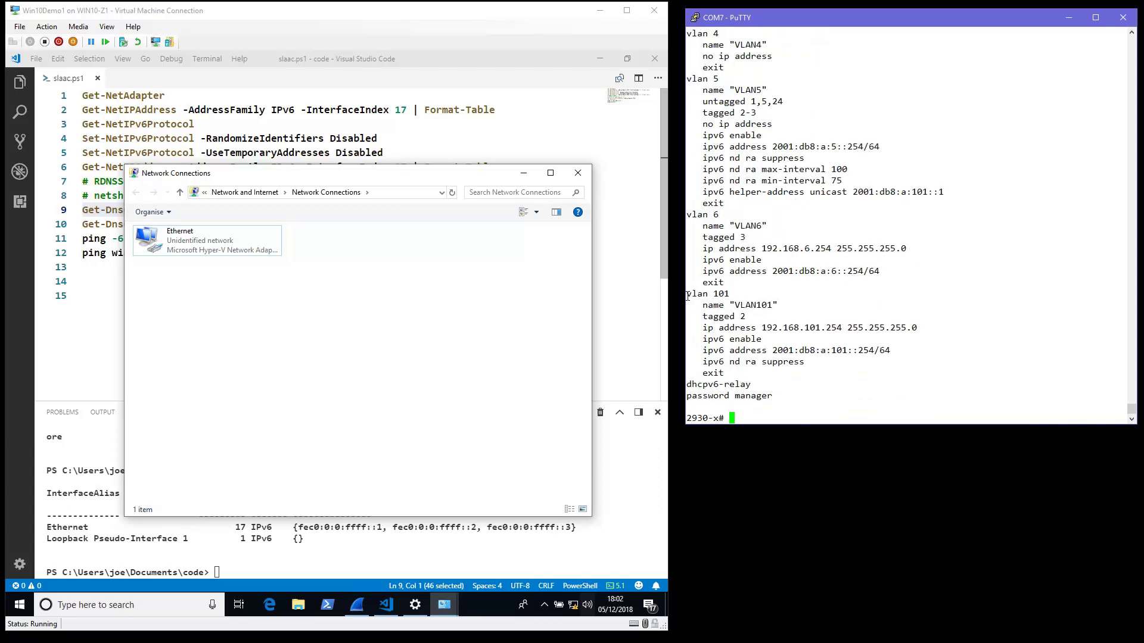
triple_click(703, 293)
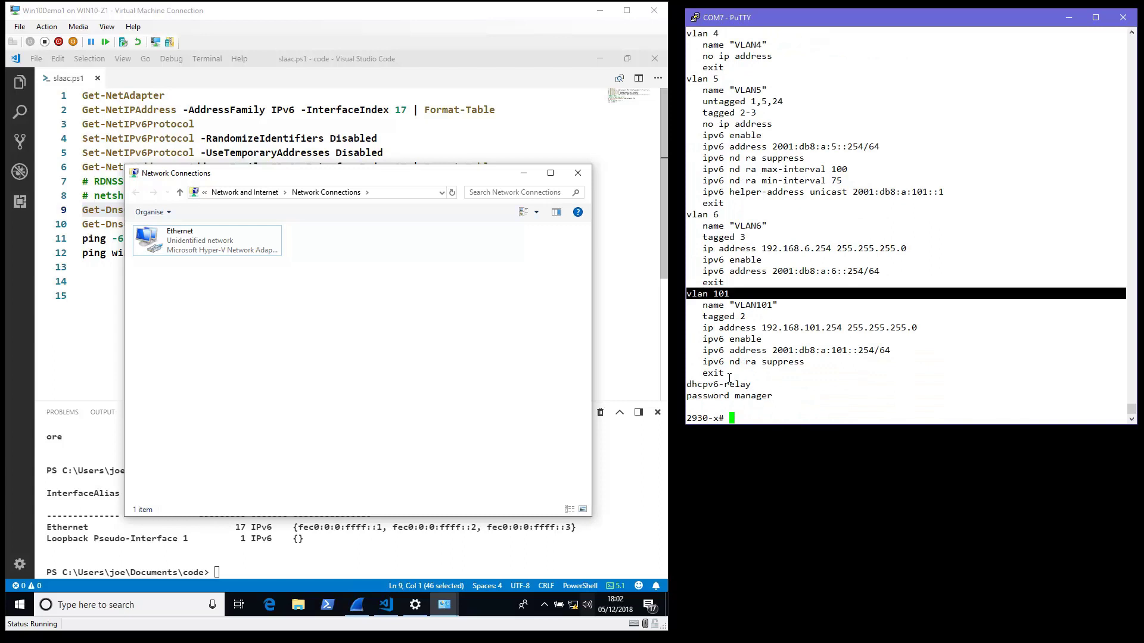
left_click_drag(735, 362, 806, 368)
left_click(782, 380)
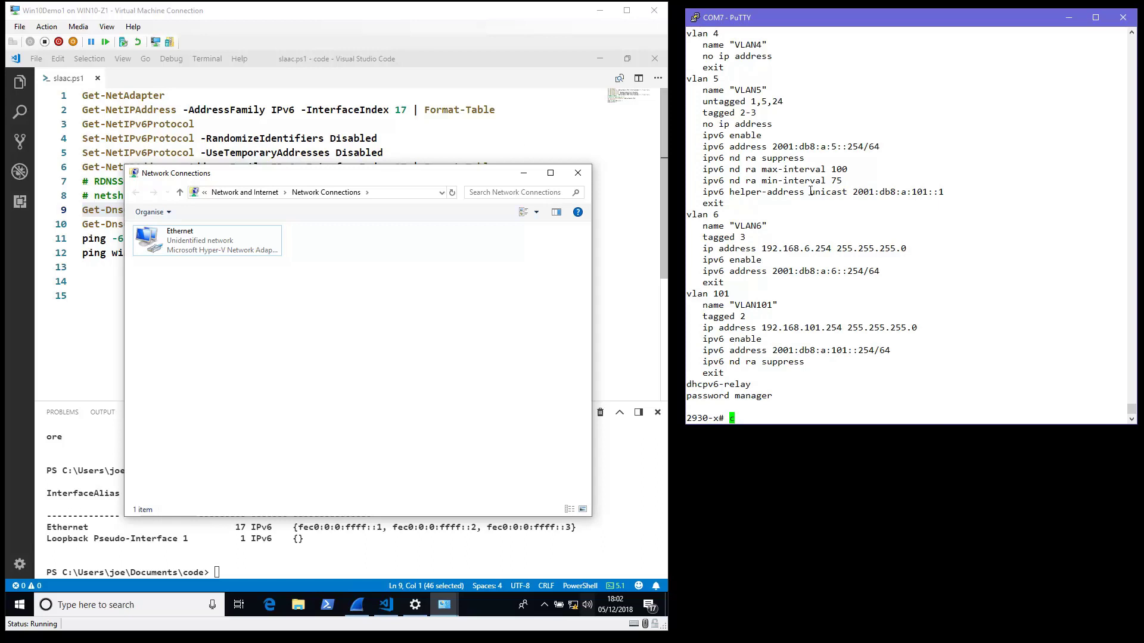
Add ipv6 nd ra other-config-flag to VLAN 5 in configuration mode
type("conf")
key("Return")
key("Return")
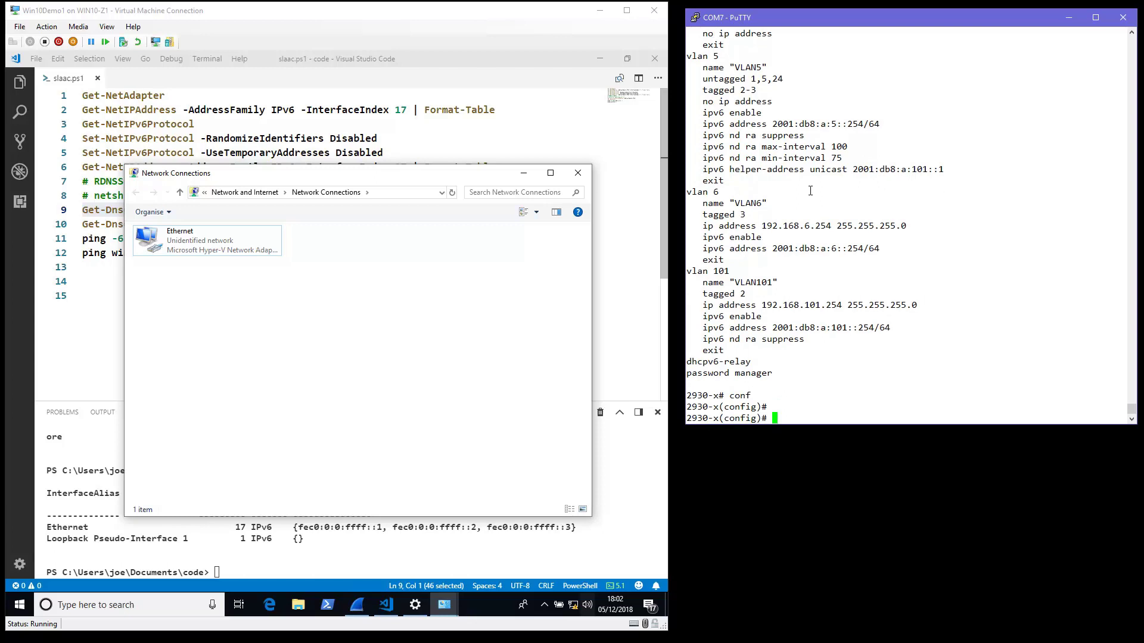
type("vlan 5")
key("Return")
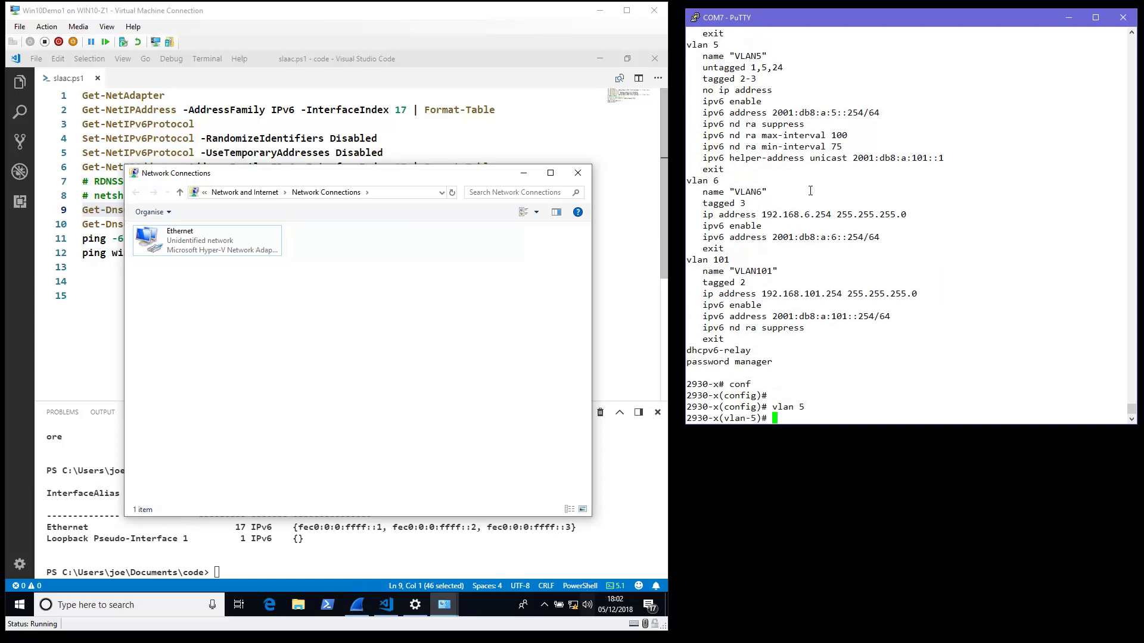
type("ipv6 nd ra other")
key("Tab")
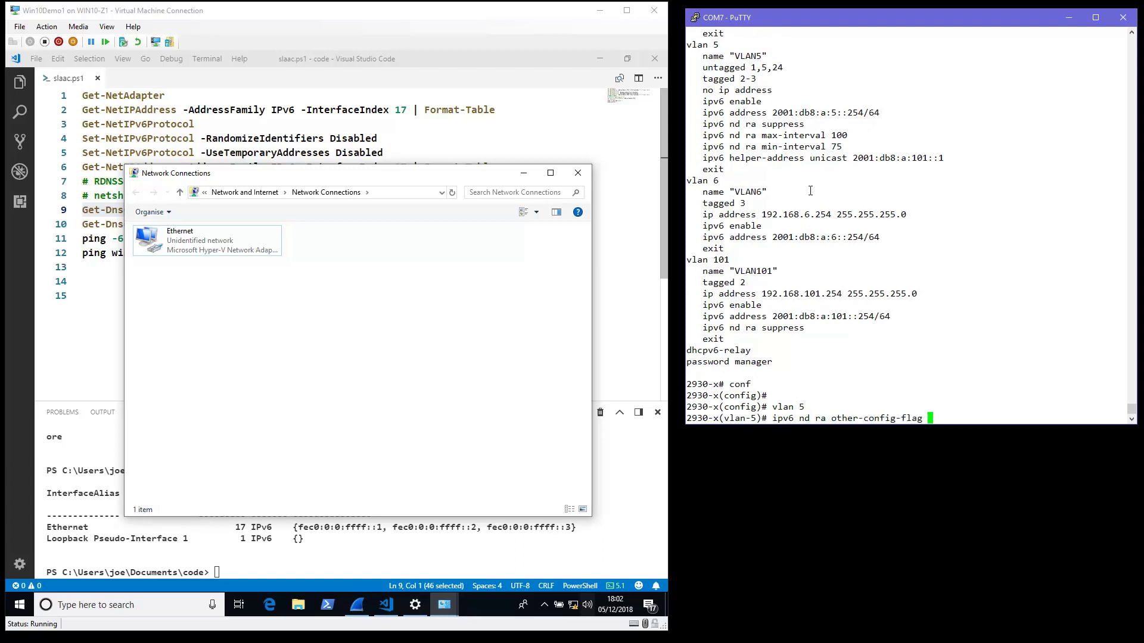
key("Return")
key("Return")
key("Return")
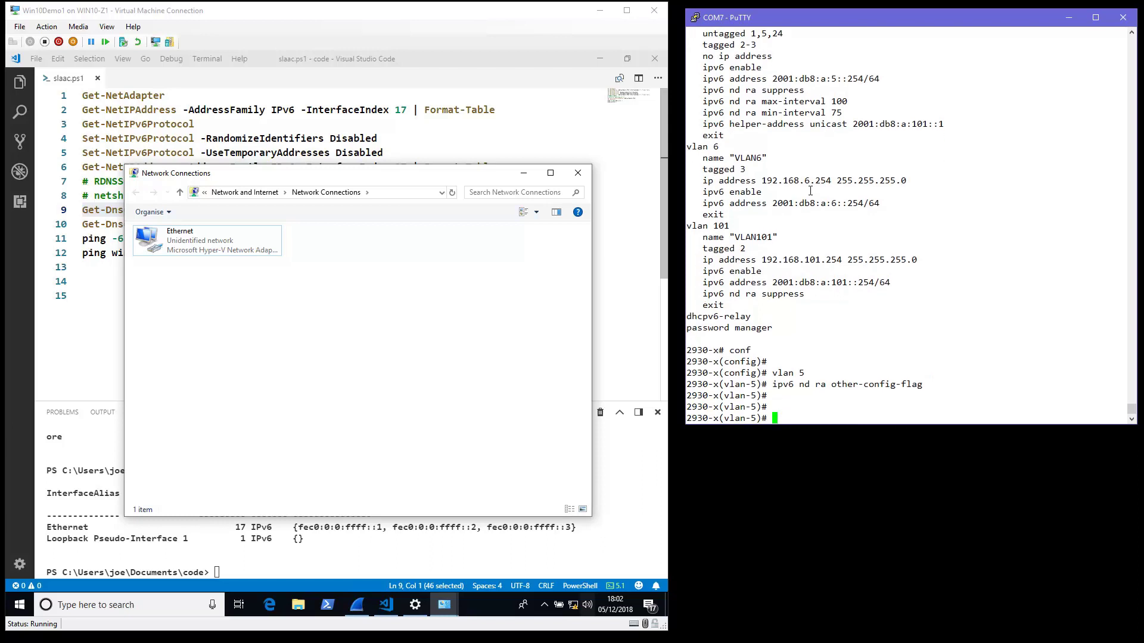
Re-list the running configuration to confirm VLAN 5's new flag beside ra suppress
type("sh run")
key("Return")
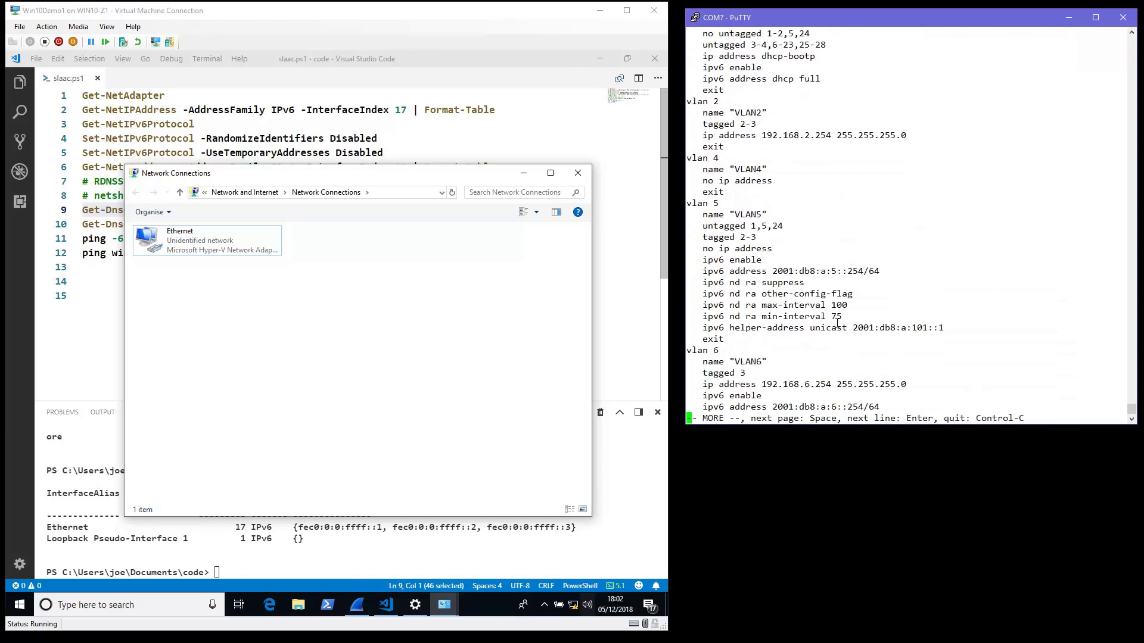
left_click_drag(801, 279, 730, 282)
left_click(920, 274)
Confirm Ethernet's IPv6 properties obtain address and DNS automatically, then close Network Connections
left_click(476, 307)
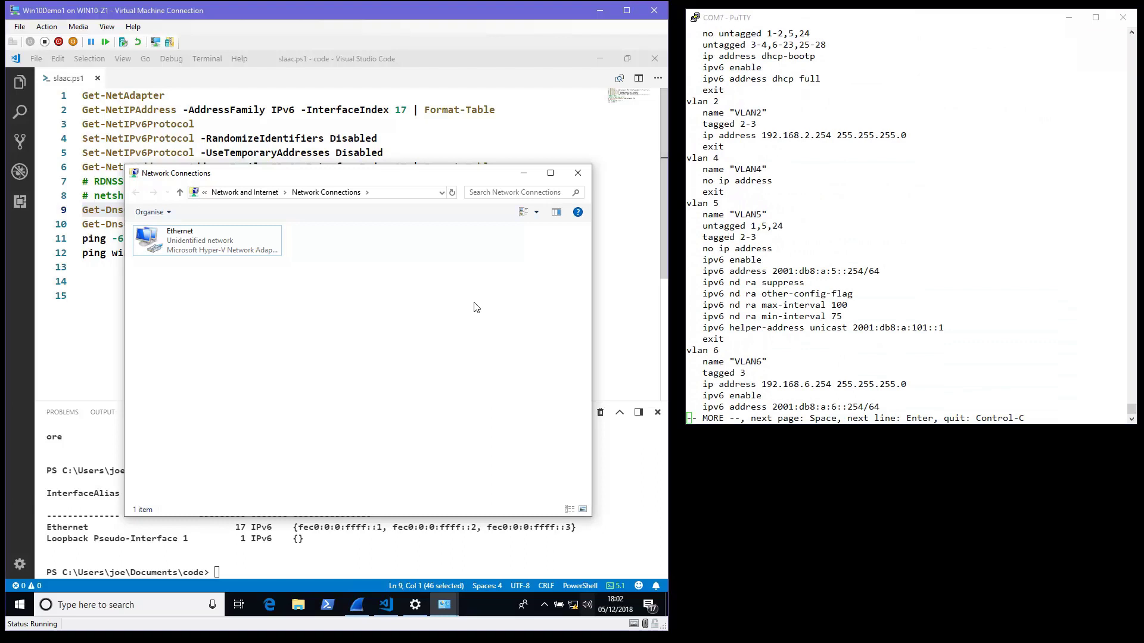
left_click(236, 241)
right_click(235, 245)
left_click(258, 360)
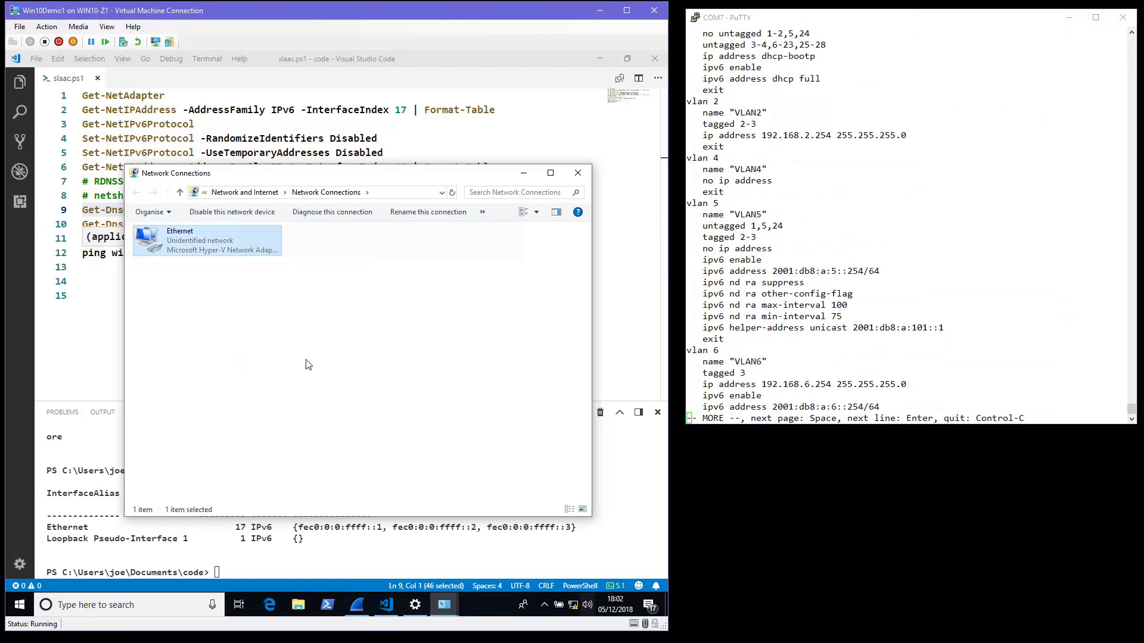
left_click(256, 379)
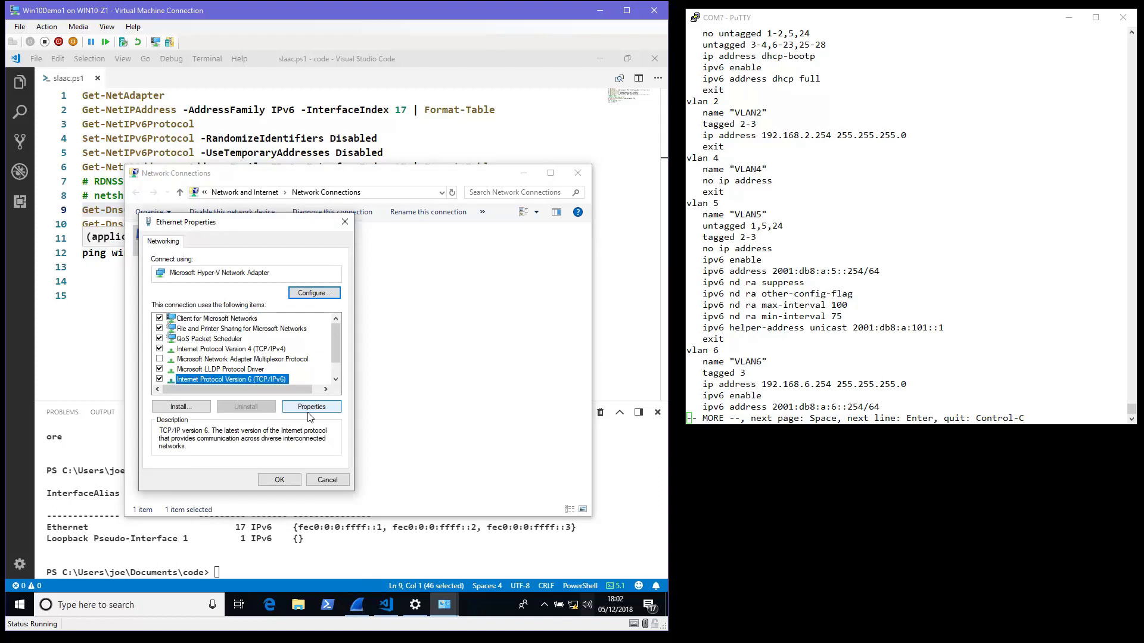
left_click(311, 407)
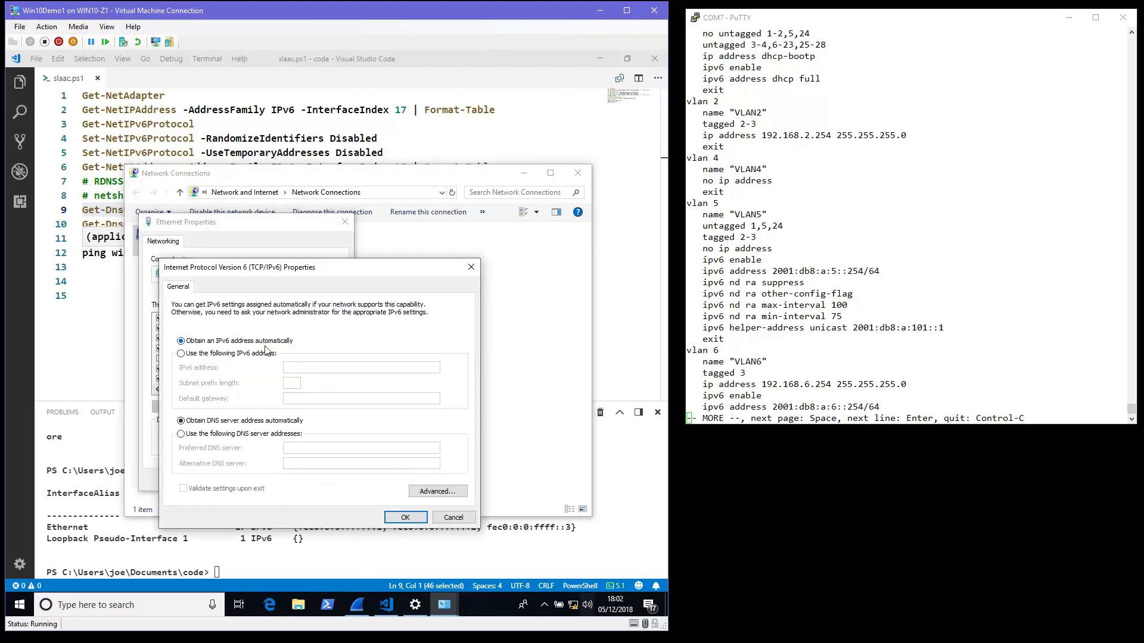
left_click(413, 518)
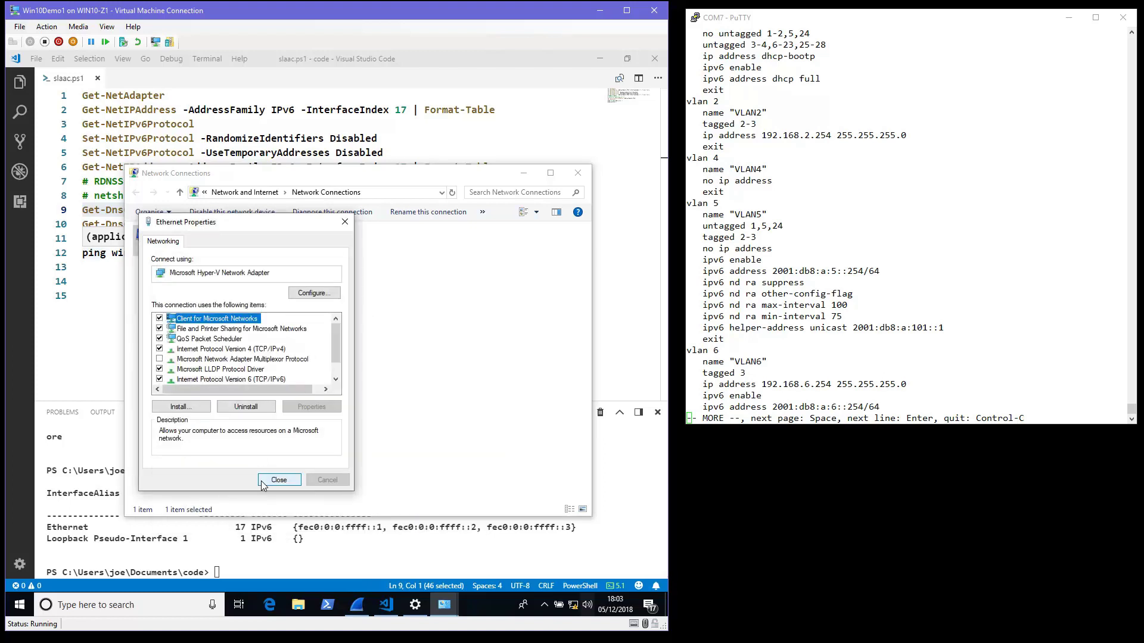
left_click(274, 483)
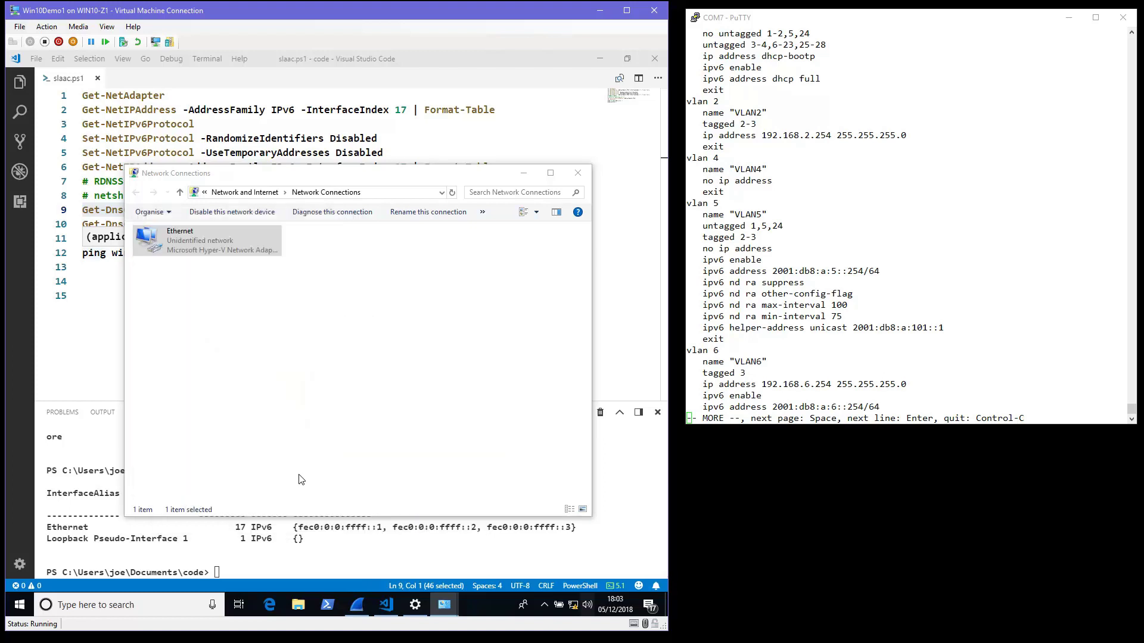
left_click(577, 173)
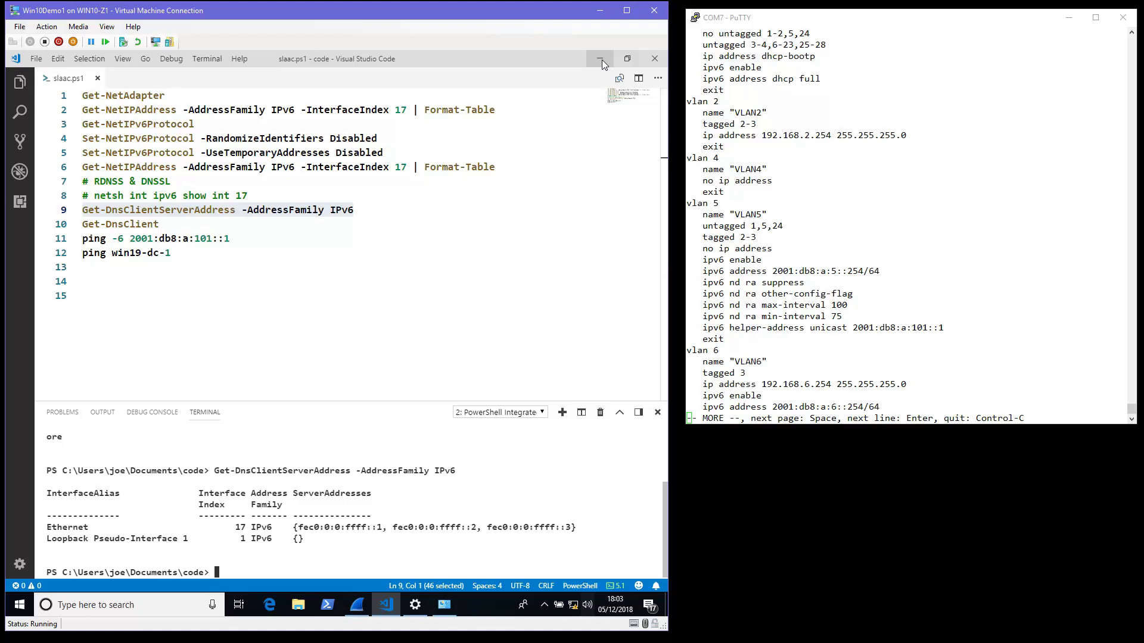
Inspect the Router Solicitation and DHCPv6 Solicit packets in the ipv6 capture, then return to the switch console
left_click(601, 59)
scroll(385, 267, "down", 1)
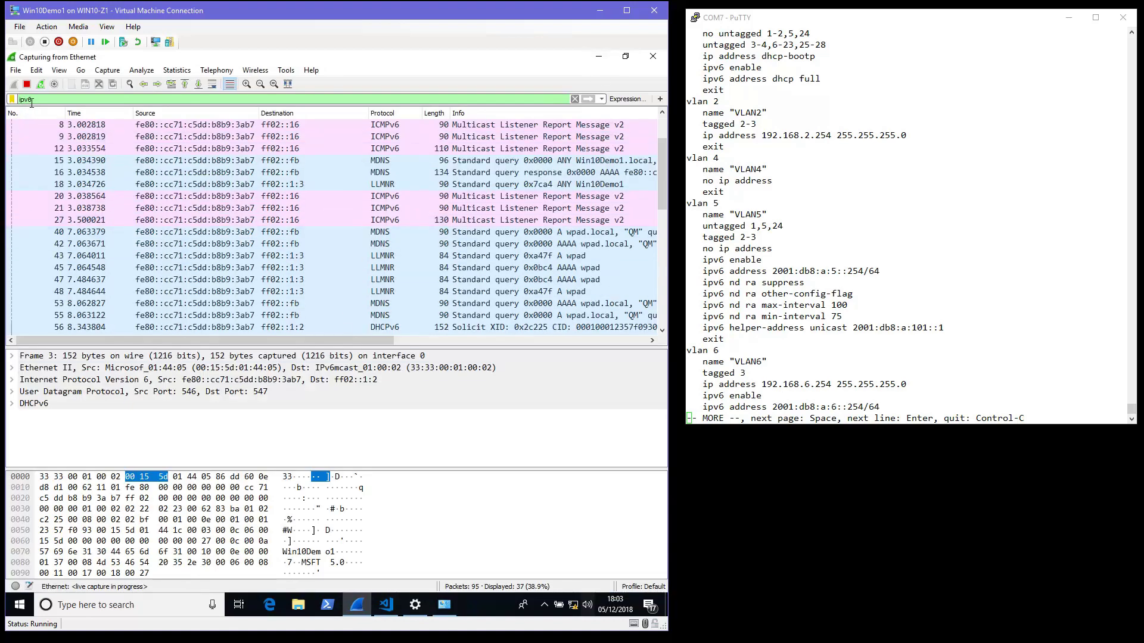
scroll(402, 220, "up", 1)
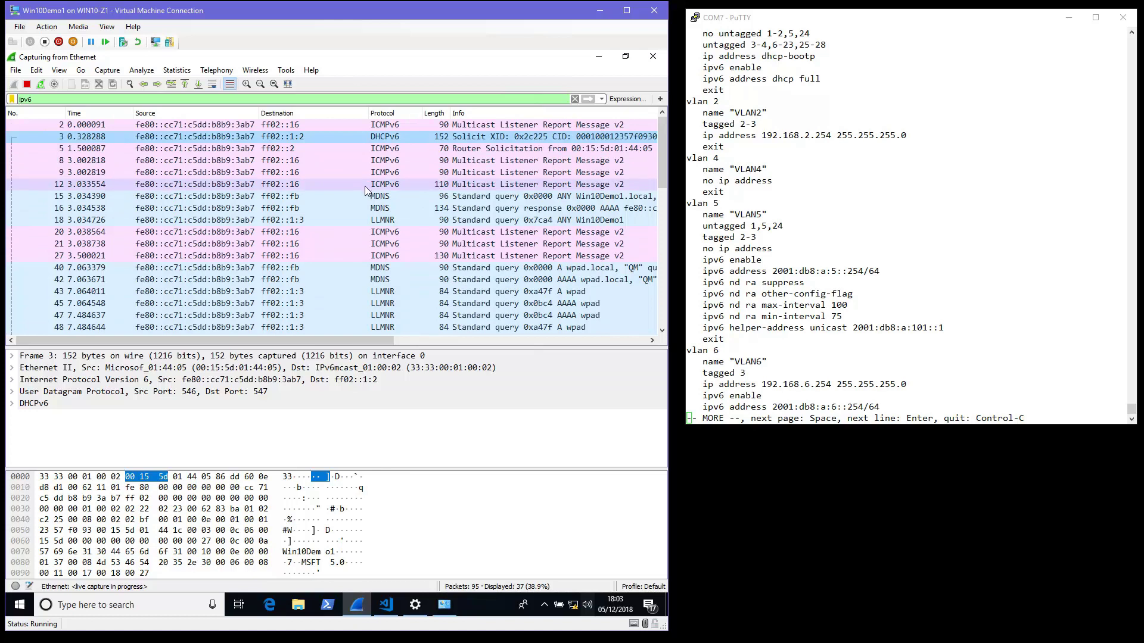
left_click(375, 149)
left_click(397, 139)
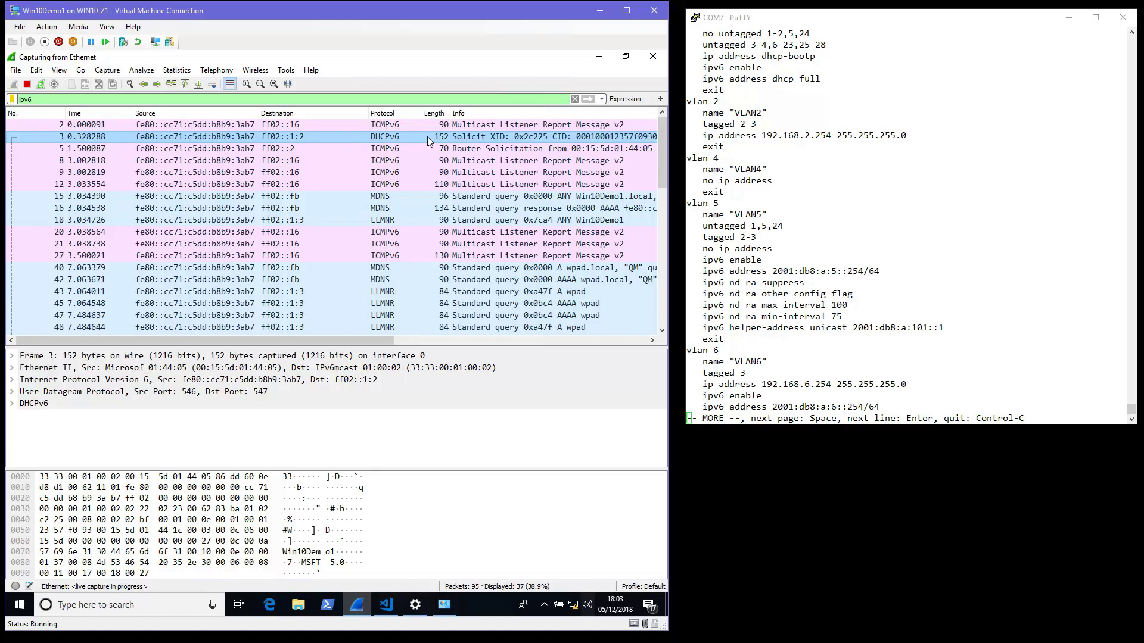
left_click(943, 233)
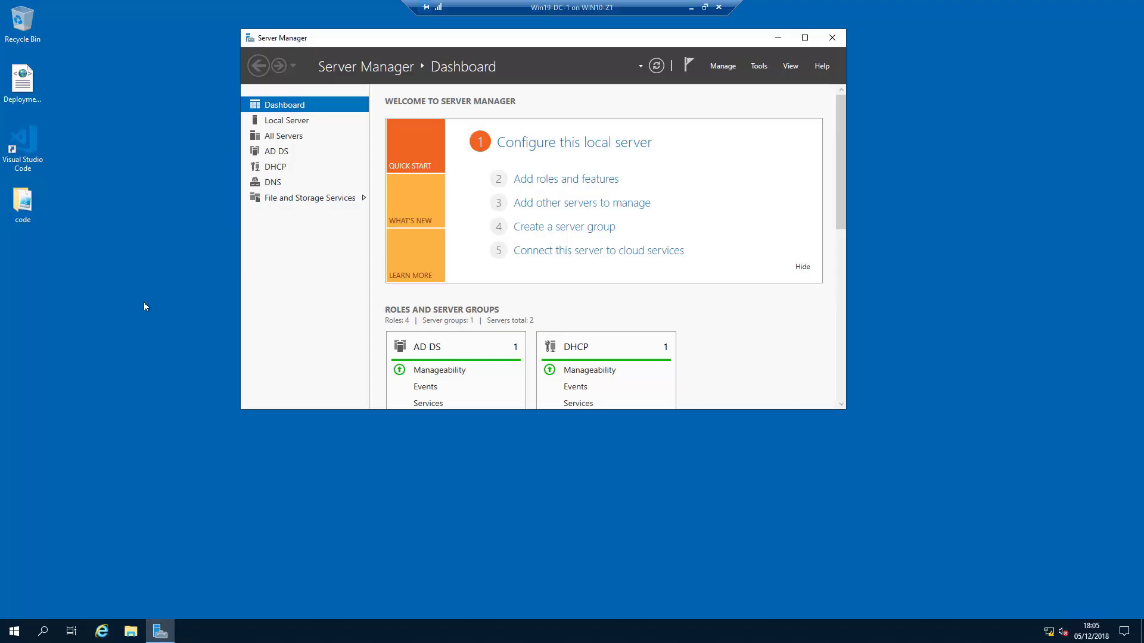
Open Server Manager's Tools menu to reach the DHCP console
left_click(760, 66)
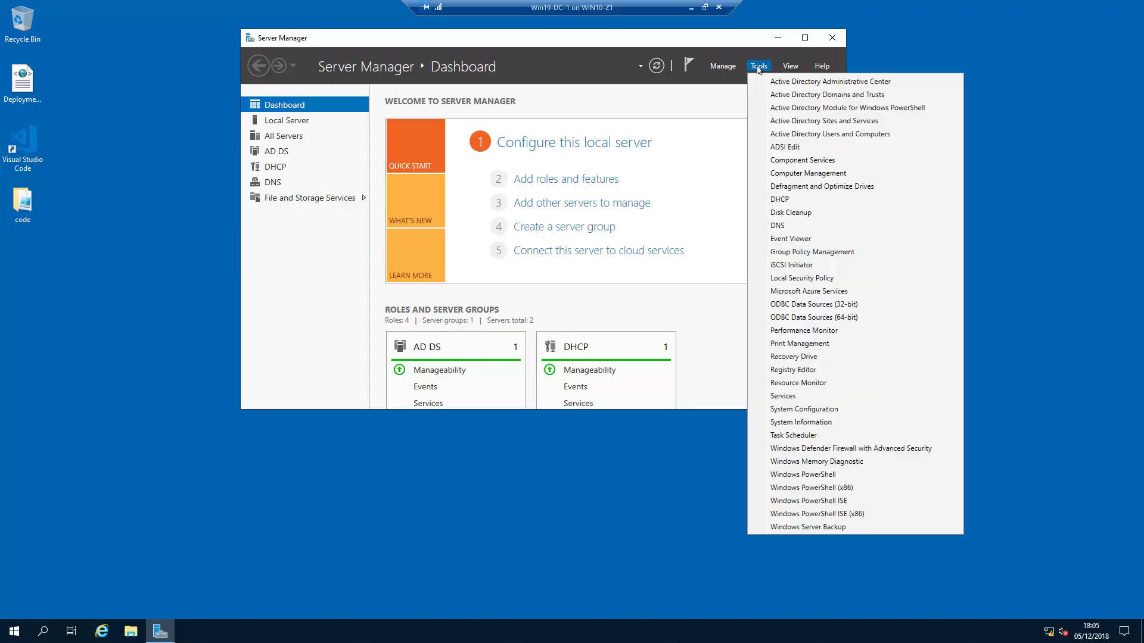
Launch DHCP, enlarge it, and expand IPv6 to Scope [2001:db8:a:5::] test's Scope Options
left_click(781, 200)
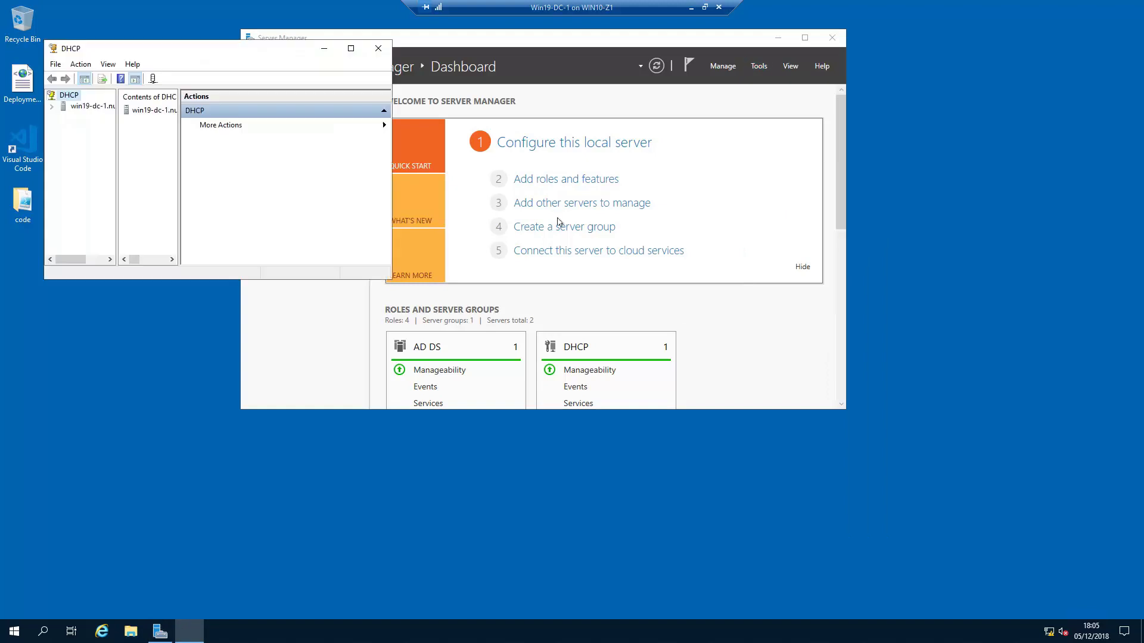
left_click_drag(389, 278, 803, 386)
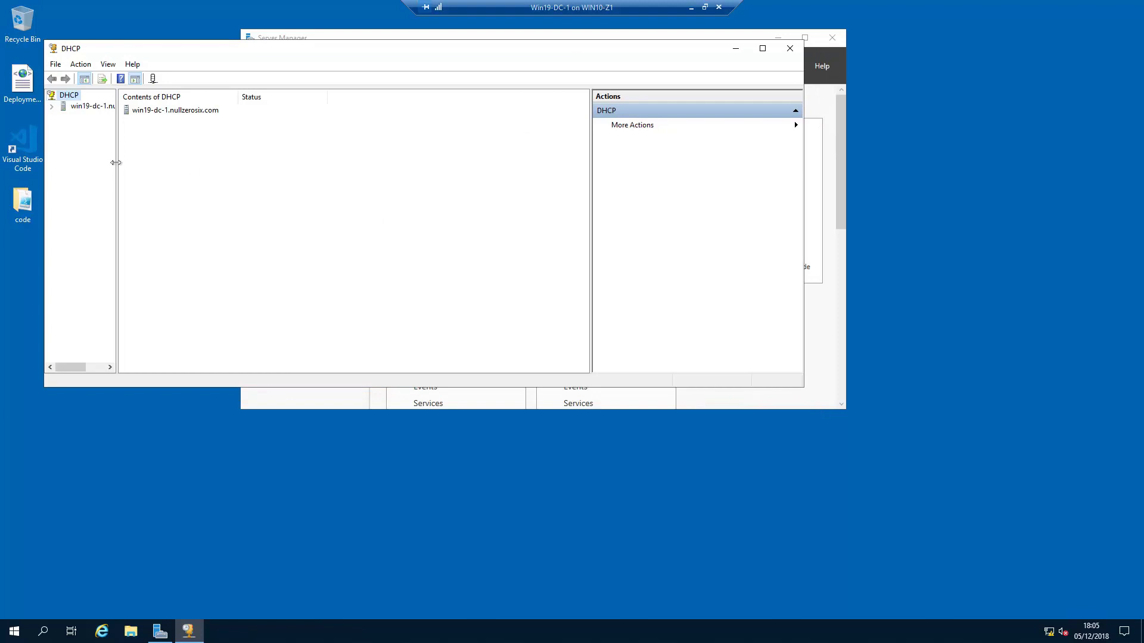
left_click_drag(116, 162, 170, 162)
left_click(52, 106)
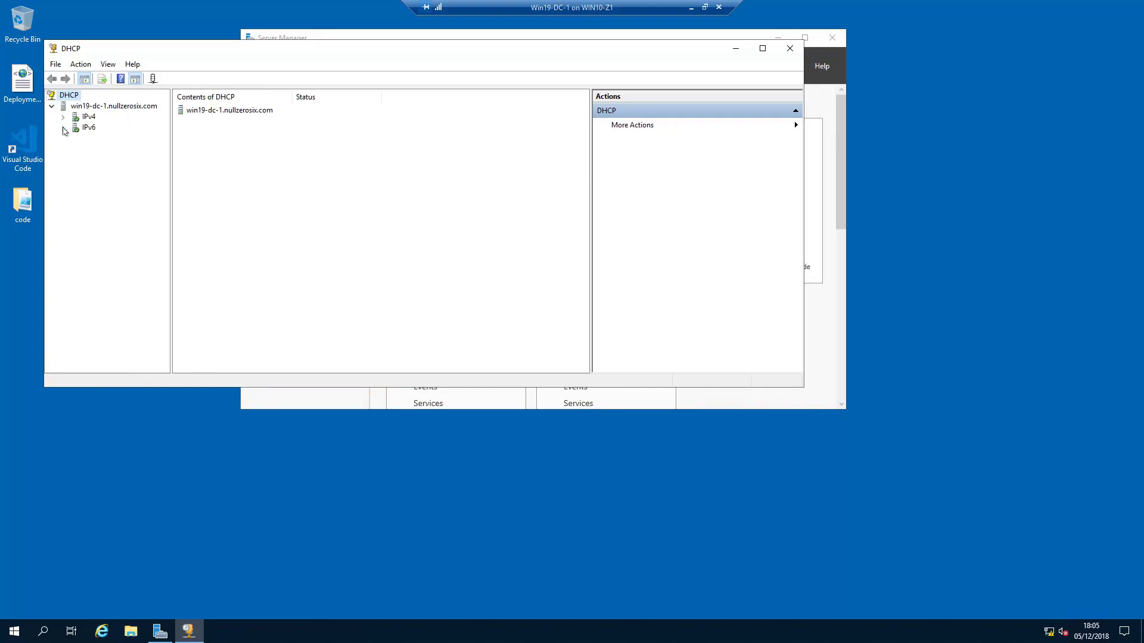
left_click(62, 128)
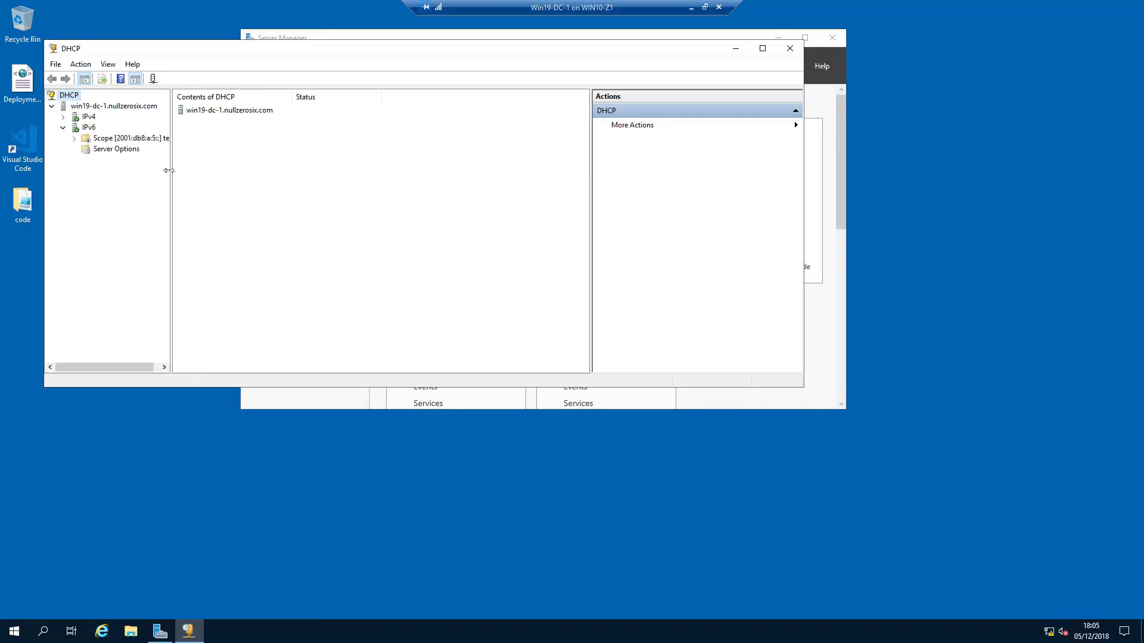
left_click_drag(172, 172, 230, 166)
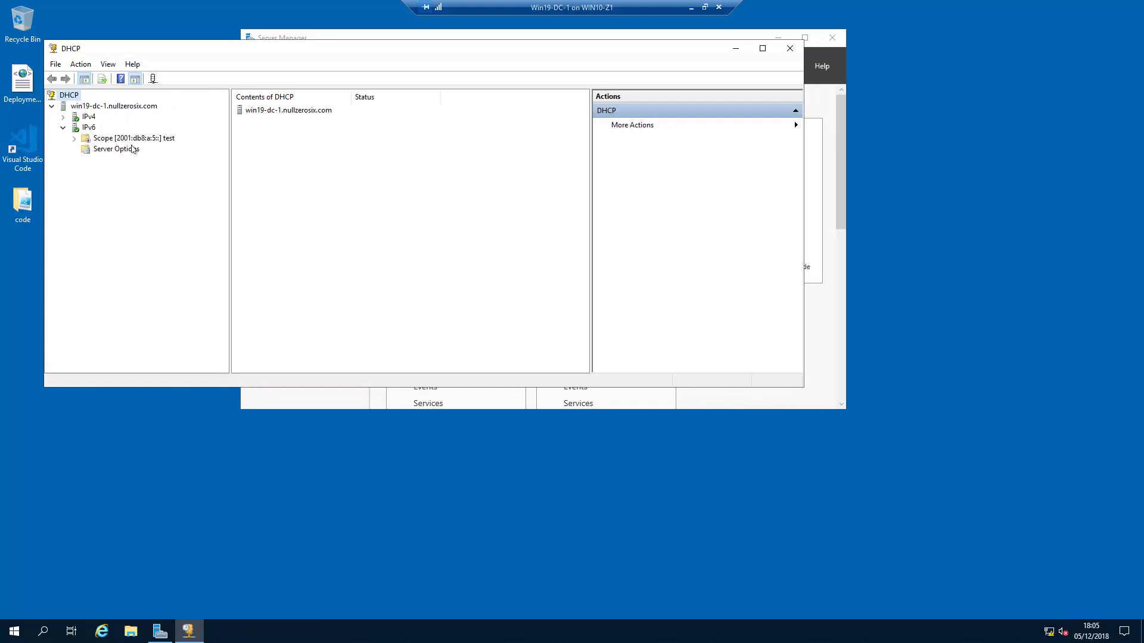
left_click(74, 140)
left_click(168, 140)
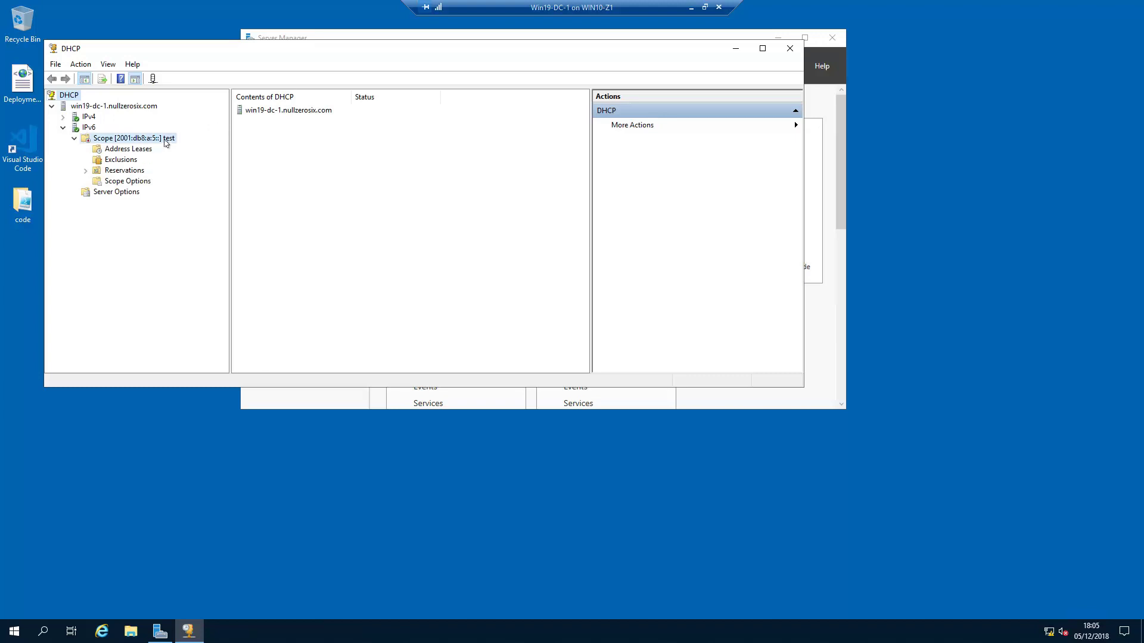
left_click(132, 182)
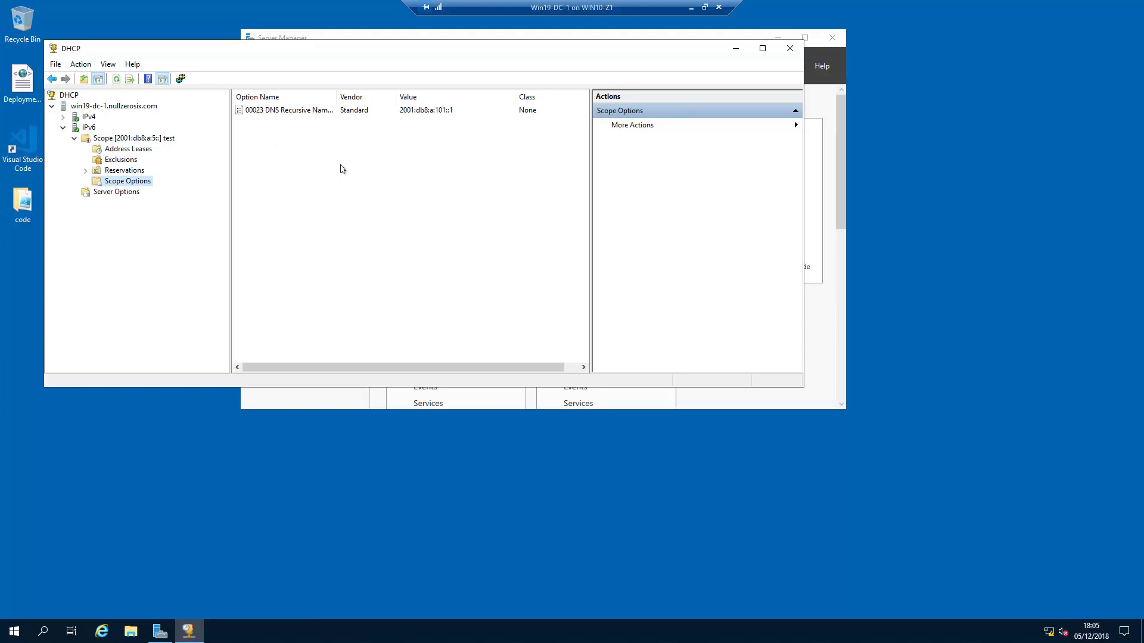
Recheck the scope's DNS Recursive Name Server option, then select the IPv6 Server Options node
left_click(134, 141)
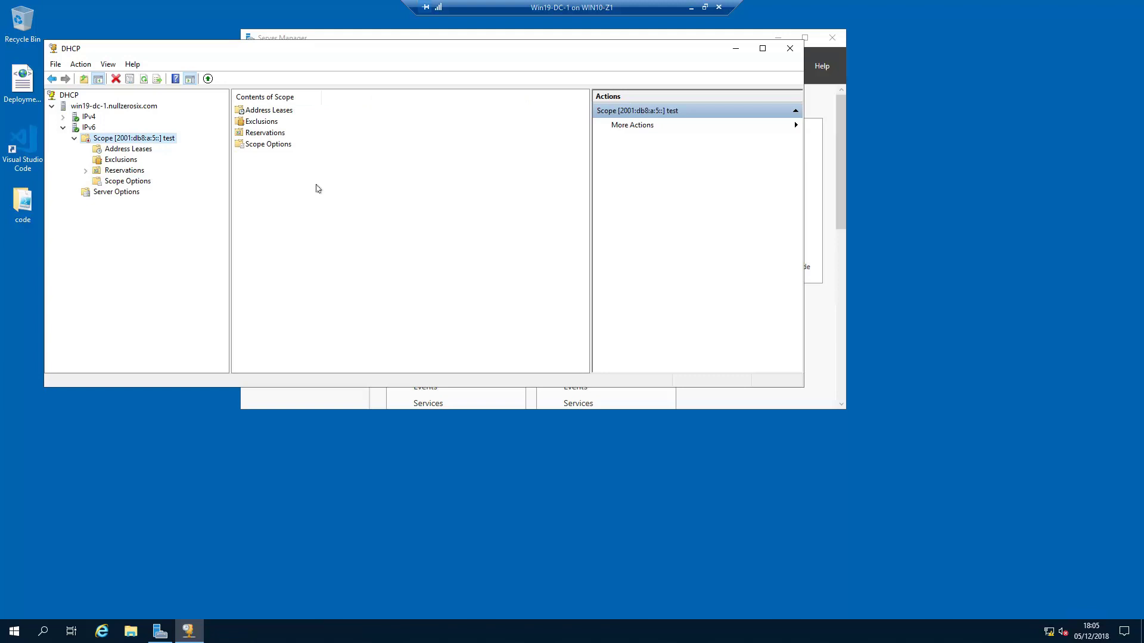
left_click(375, 277)
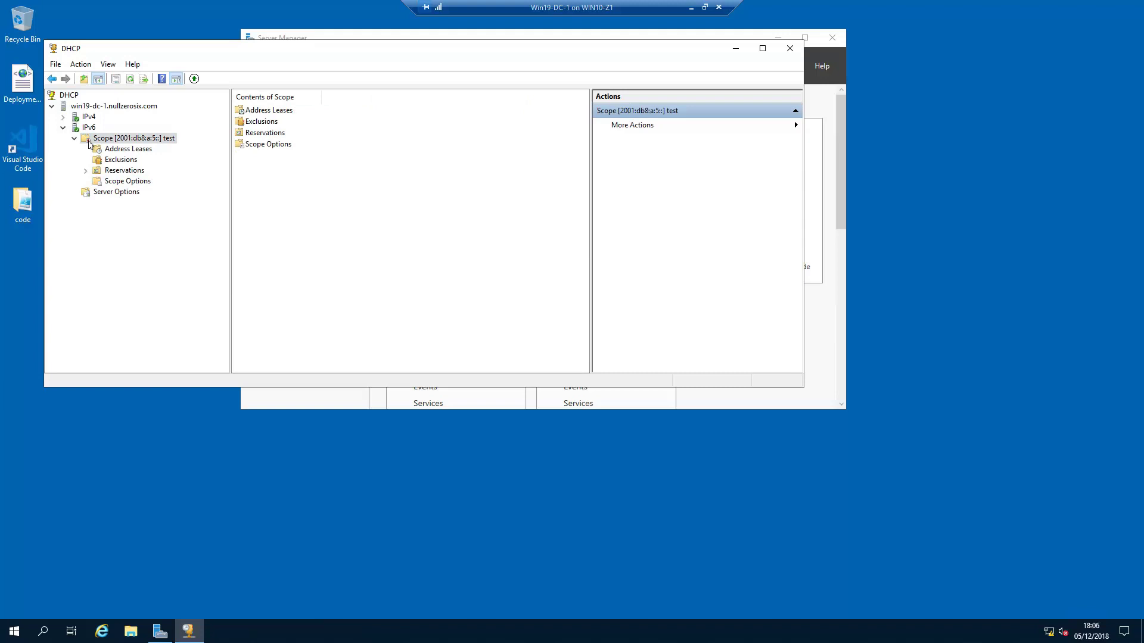
left_click(134, 182)
left_click(292, 112)
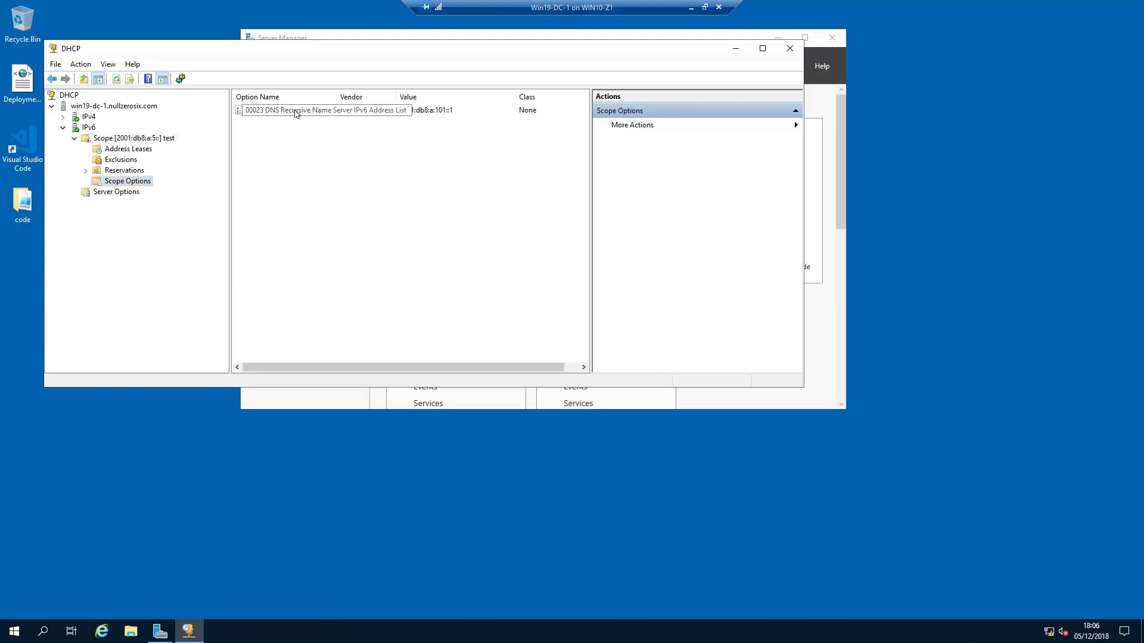
left_click(126, 139)
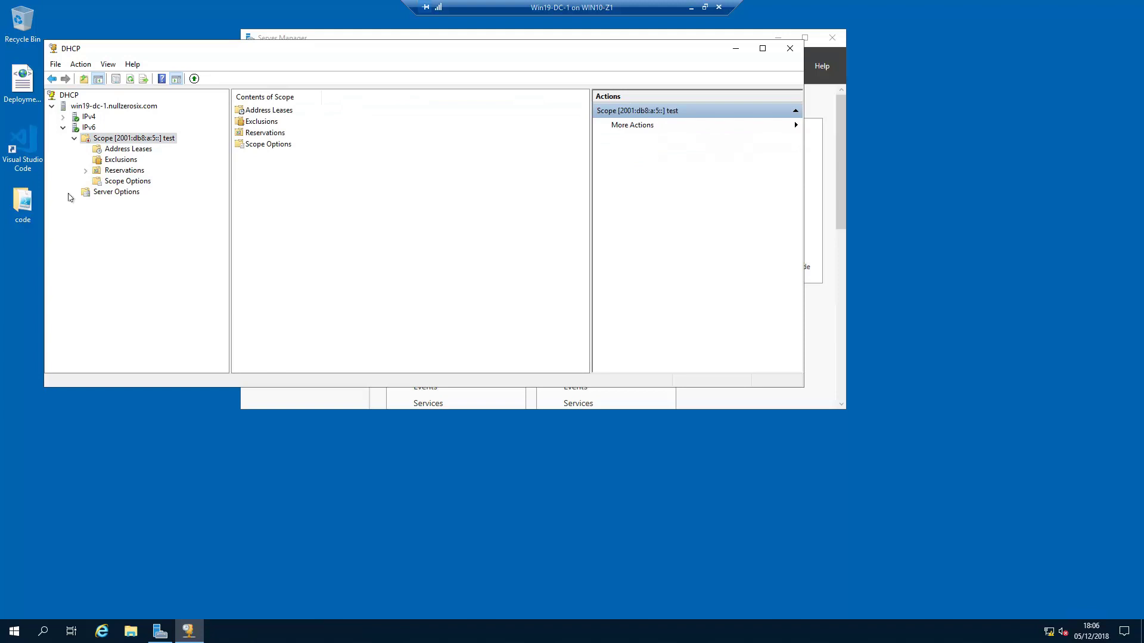
left_click(119, 193)
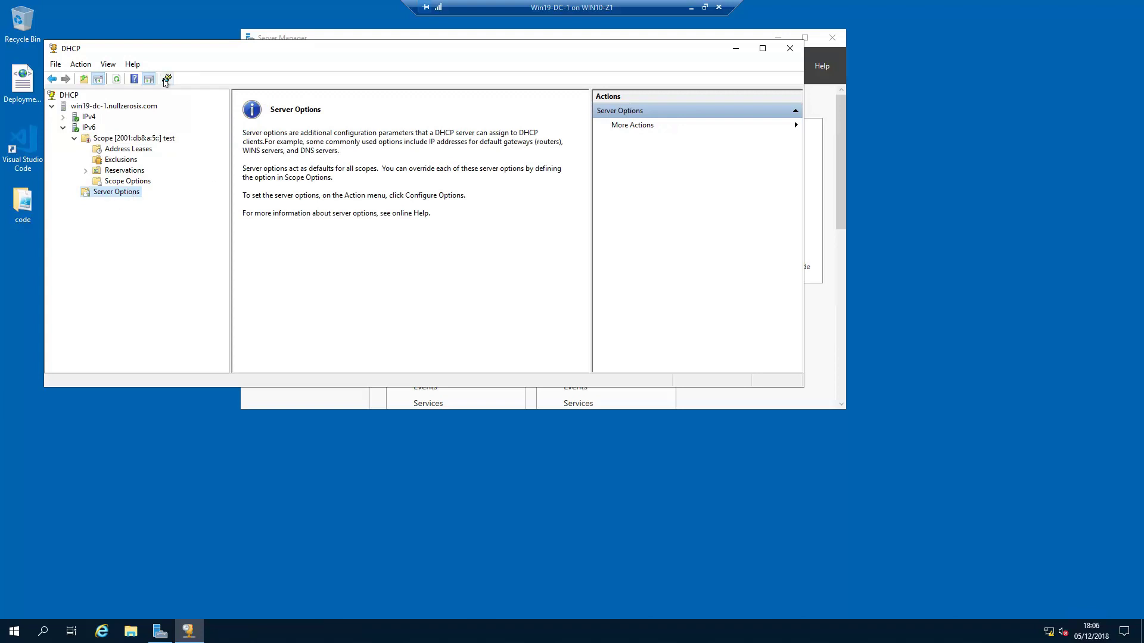
Enable server options 00023 with 2001:db8:a:101::1 and 00024 with nullzerosix.com, and save them
right_click(122, 194)
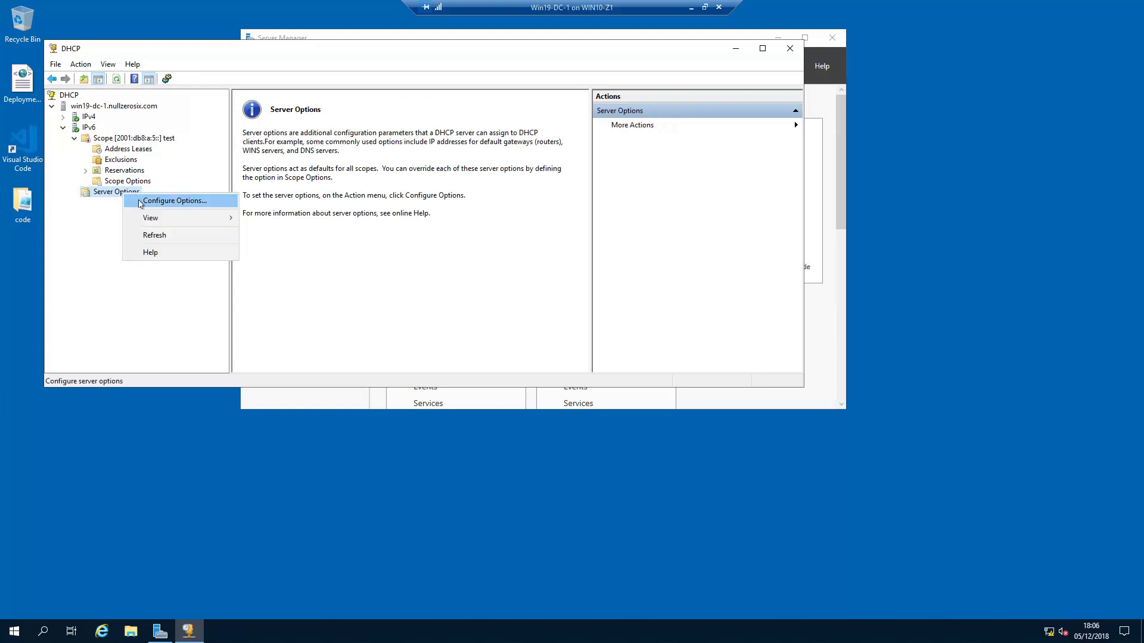
left_click(174, 201)
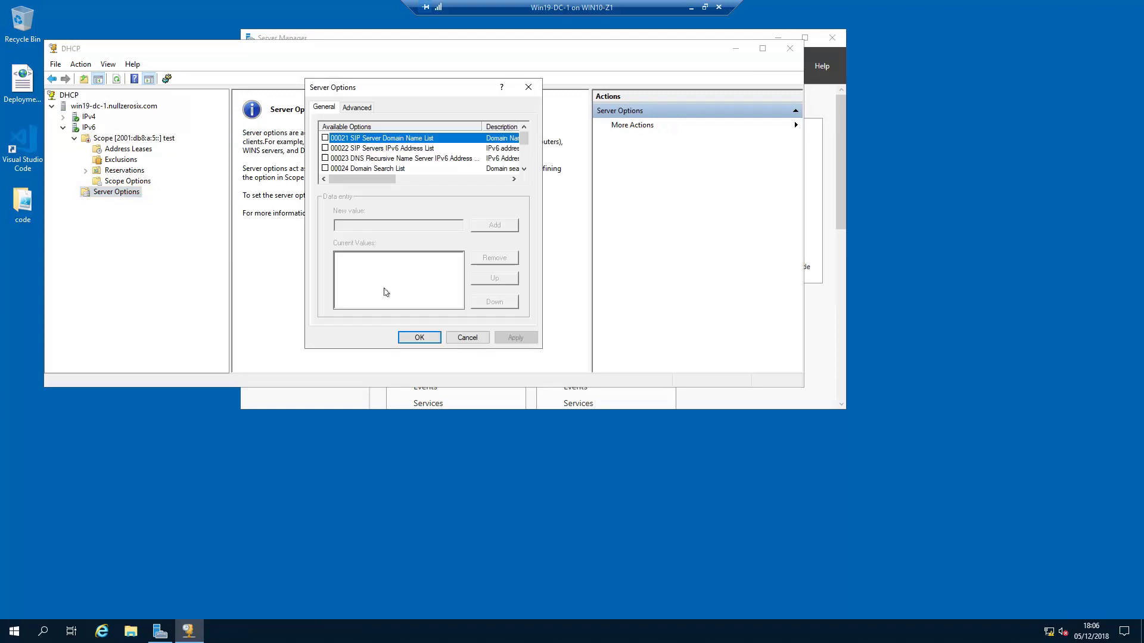
left_click(323, 158)
left_click(373, 226)
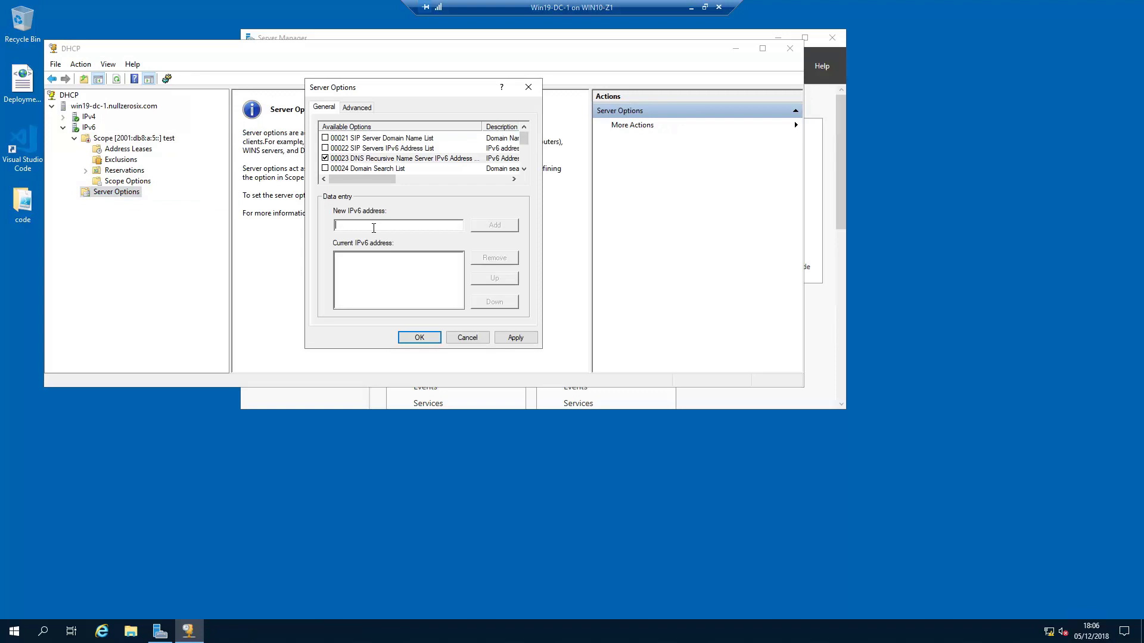
type("2001:db8:a:101::1")
left_click(491, 223)
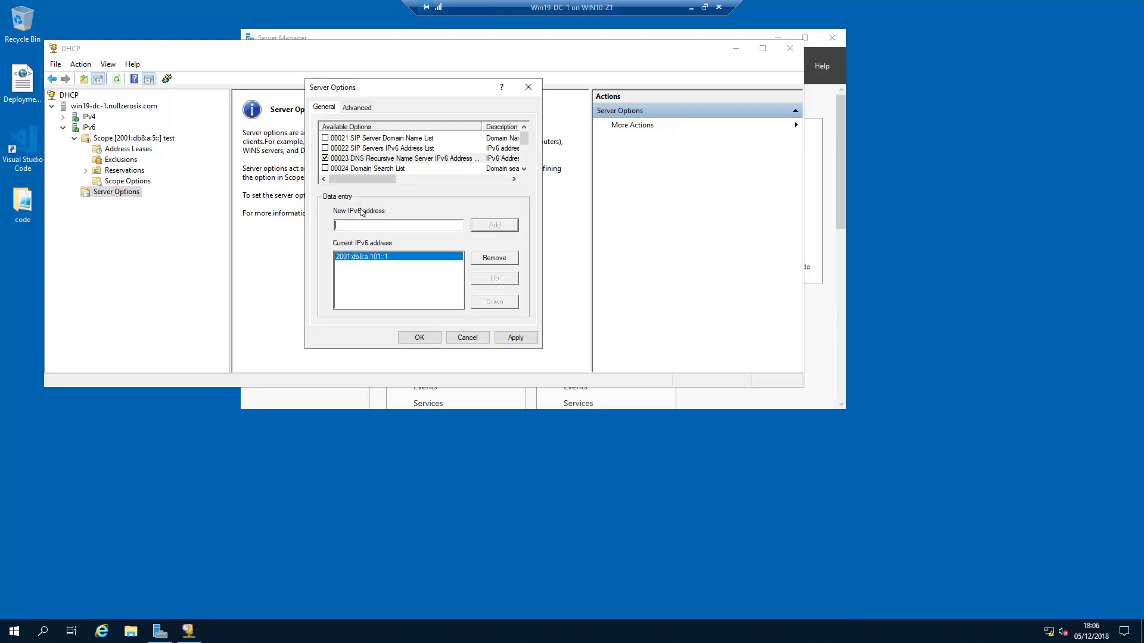
left_click(325, 169)
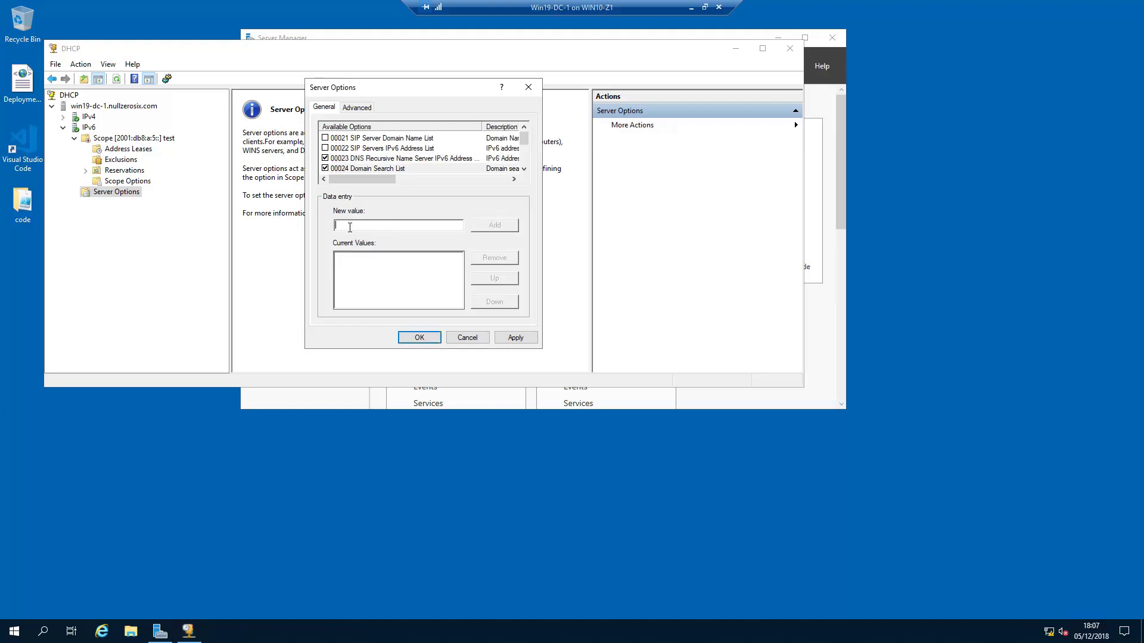
type("nullzerosix.com")
left_click(498, 227)
left_click(419, 338)
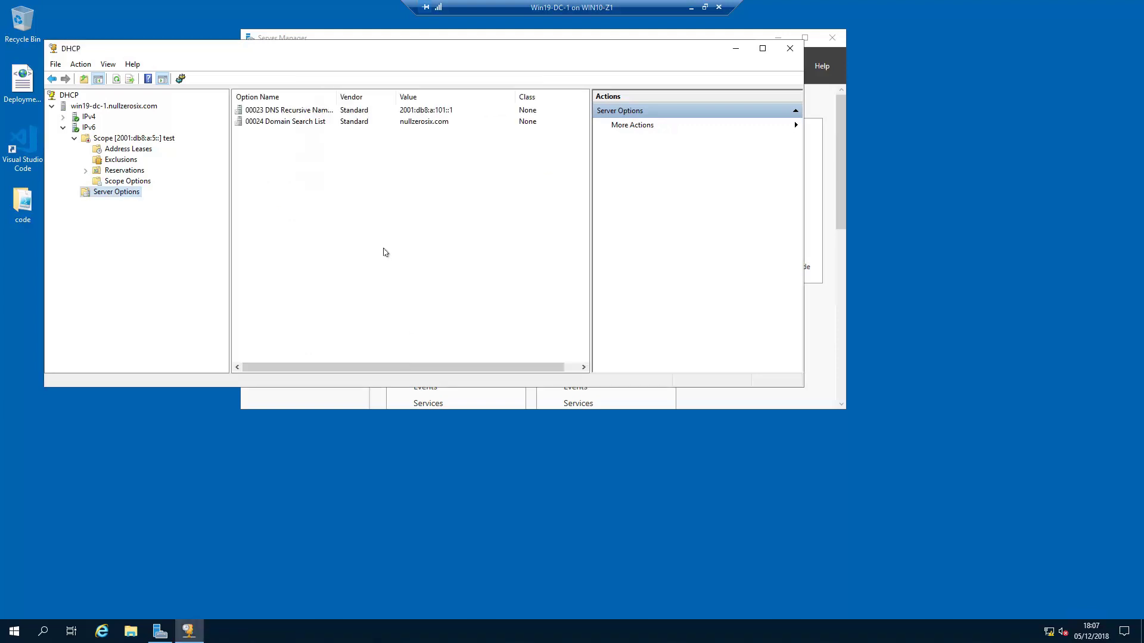
Delete the IPv6 scope 2001:db8:a:5:: and minimize the DHCP server's VM window
right_click(113, 138)
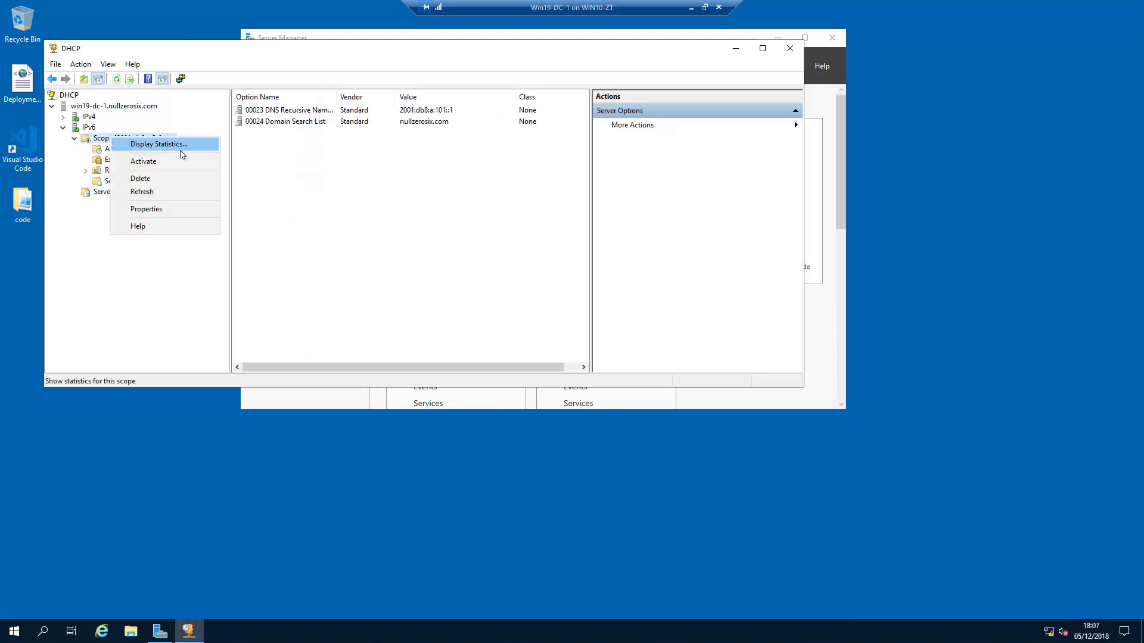
left_click(148, 185)
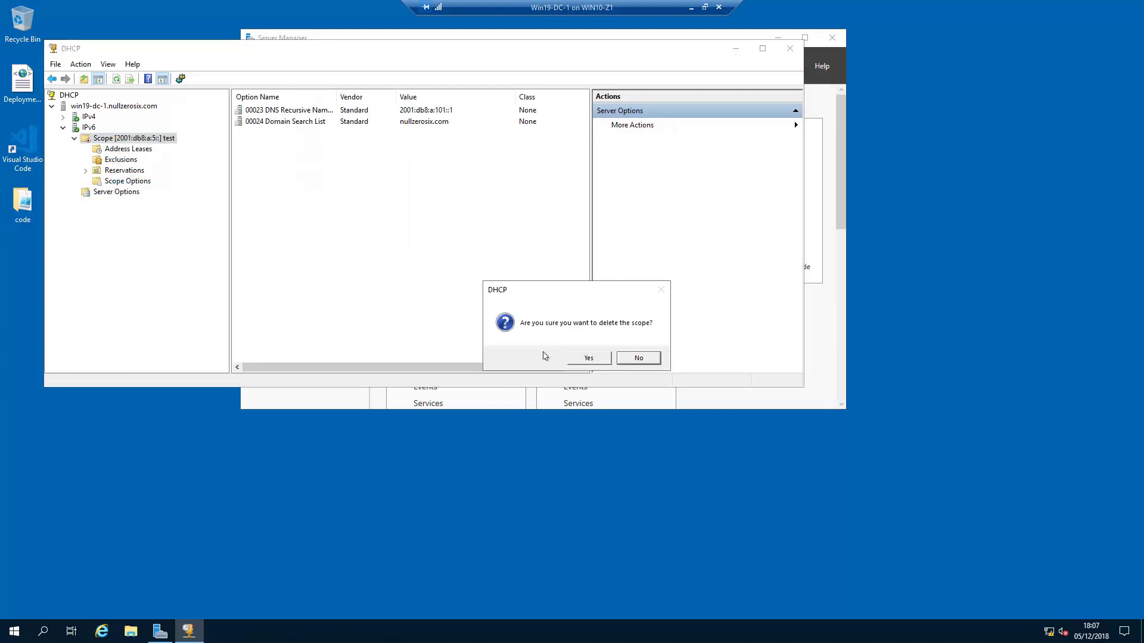
left_click(588, 357)
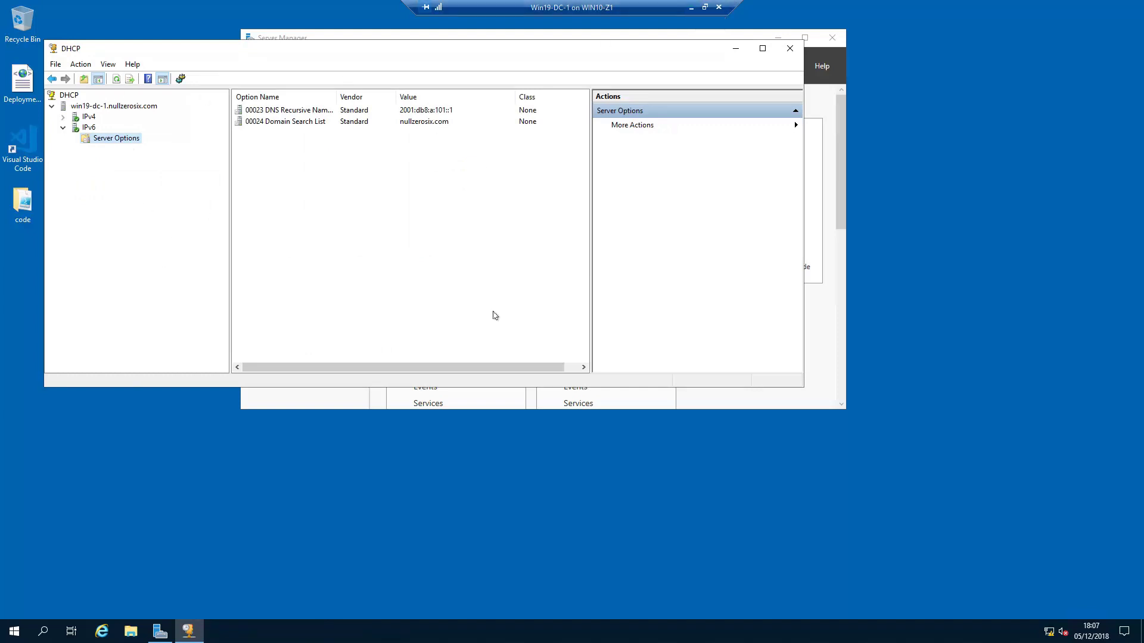
left_click(691, 7)
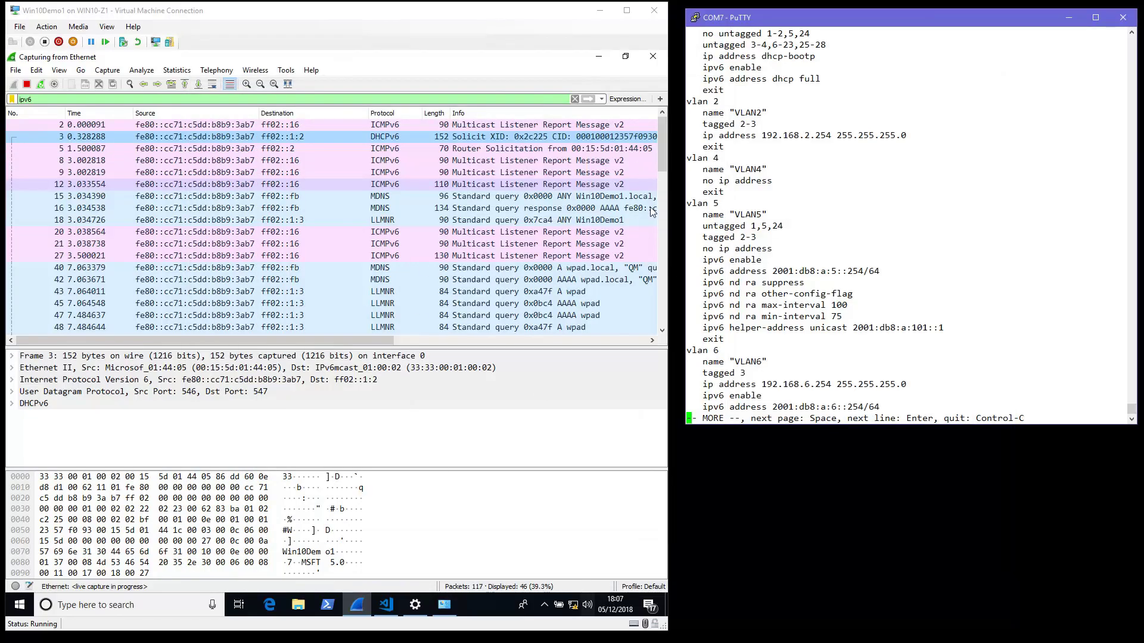
Run Get-DnsClientServerAddress and Get-DnsClient from the script in Visual Studio Code
left_click(660, 165)
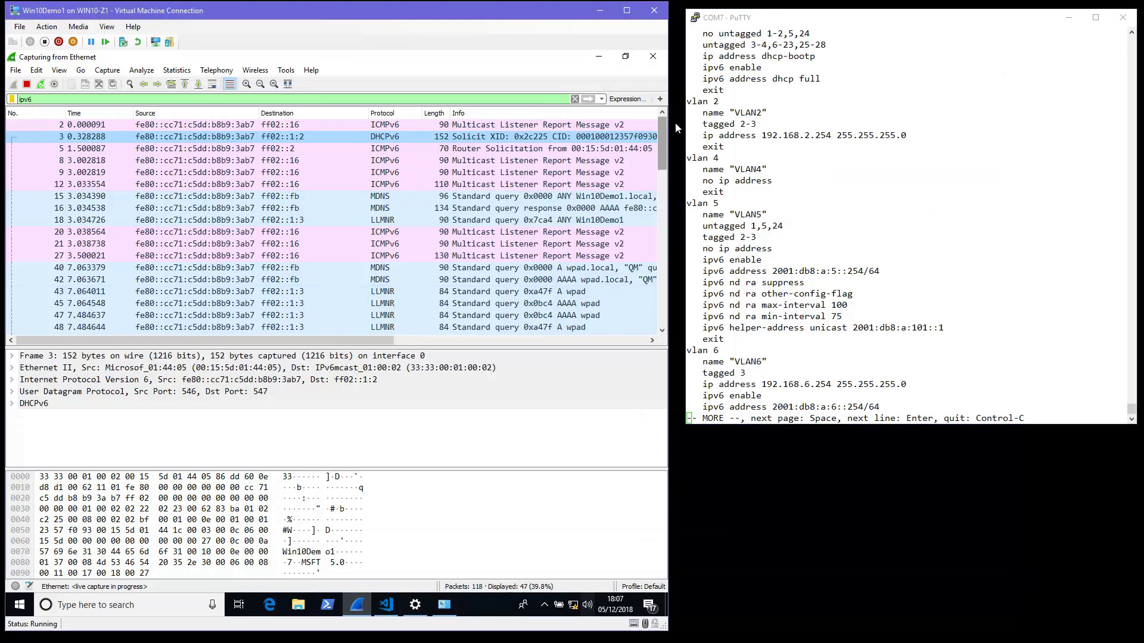
left_click_drag(662, 129, 662, 304)
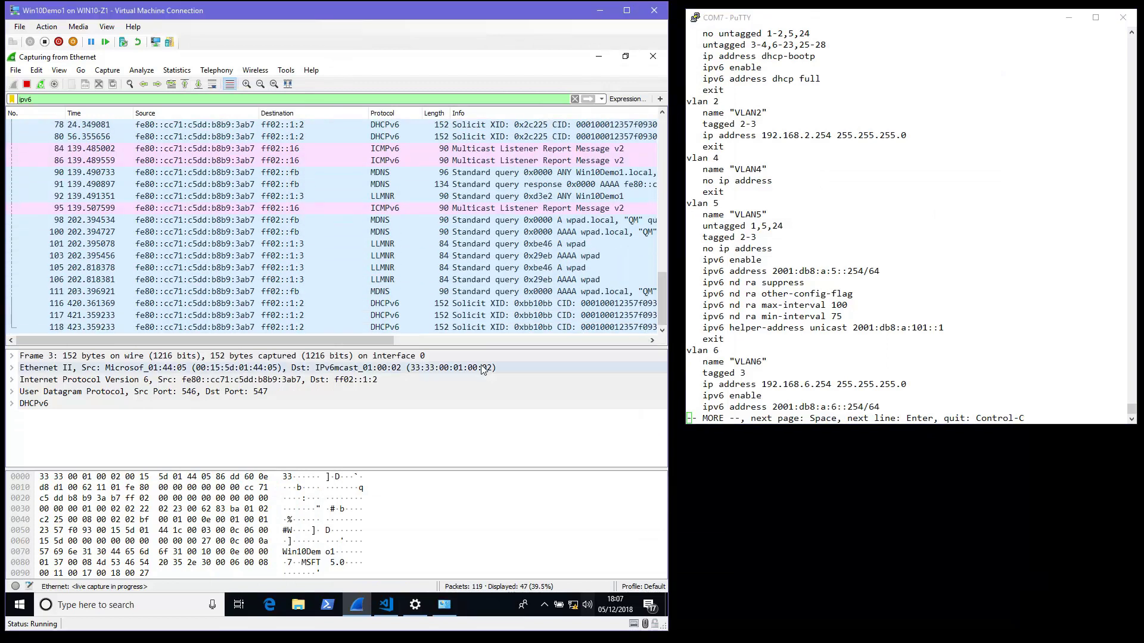
left_click(386, 605)
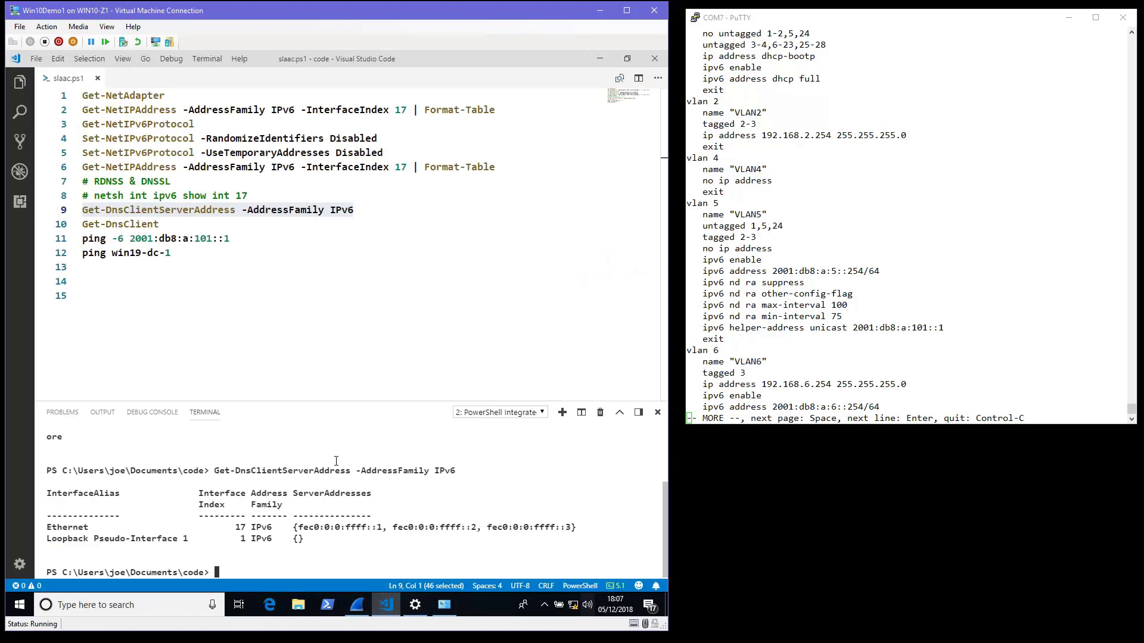
left_click(303, 305)
left_click_drag(356, 210, 66, 218)
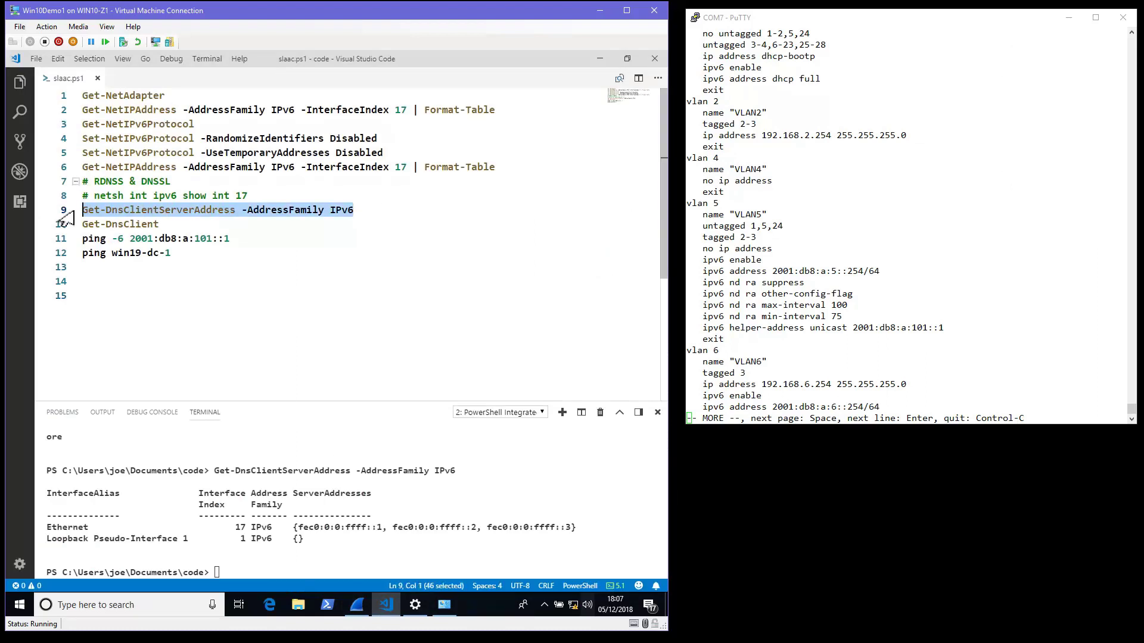
key("F8")
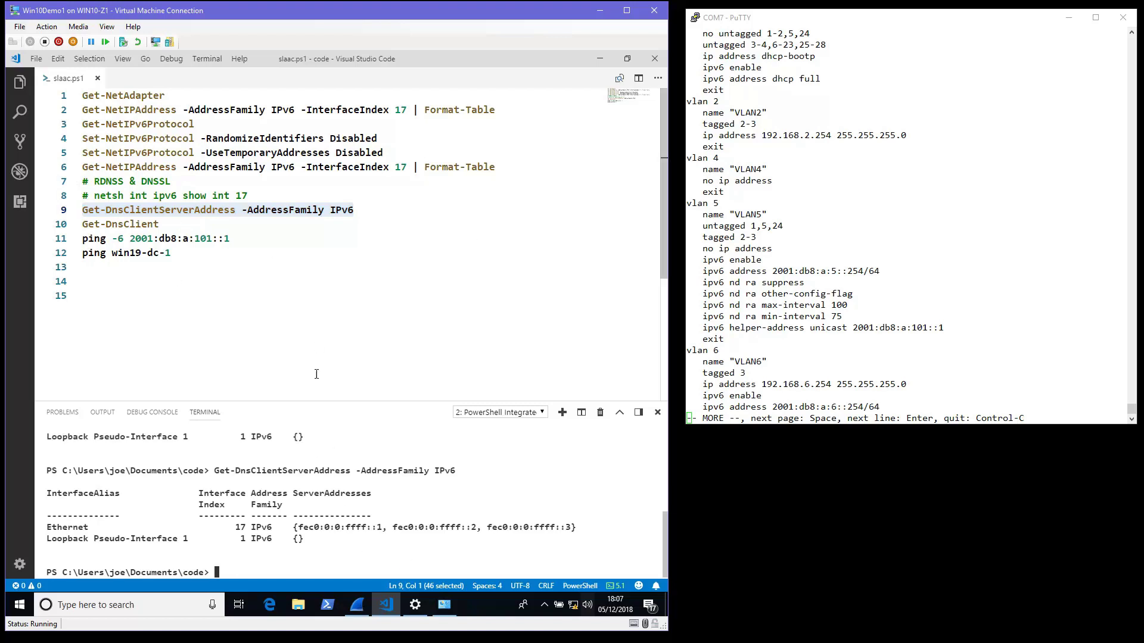
left_click(177, 229)
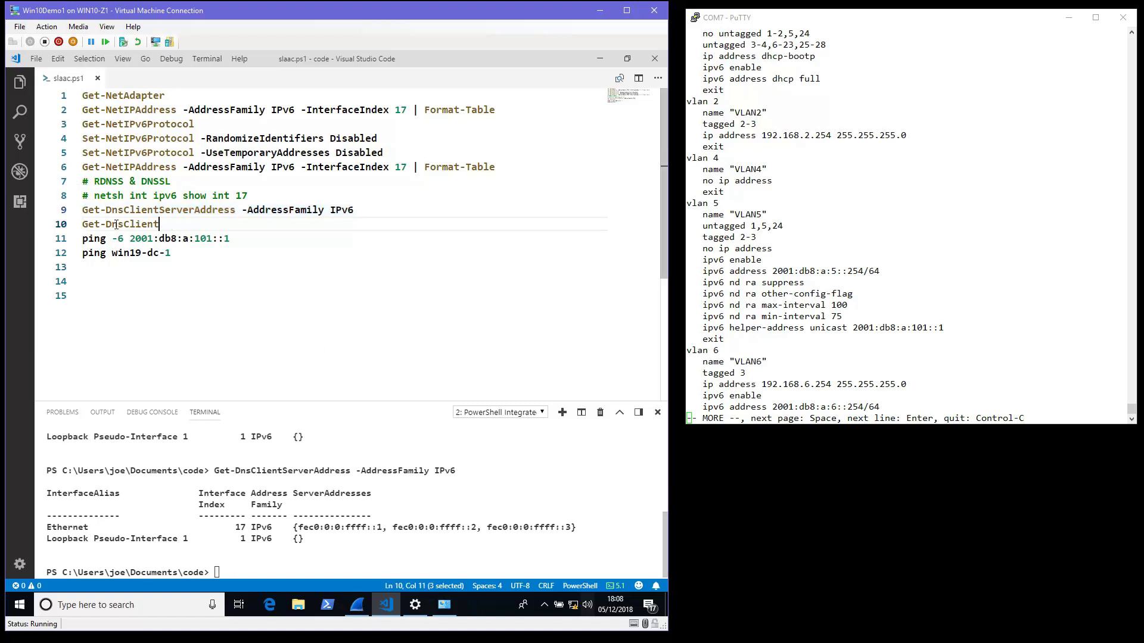
key("shift+Home")
key("F8")
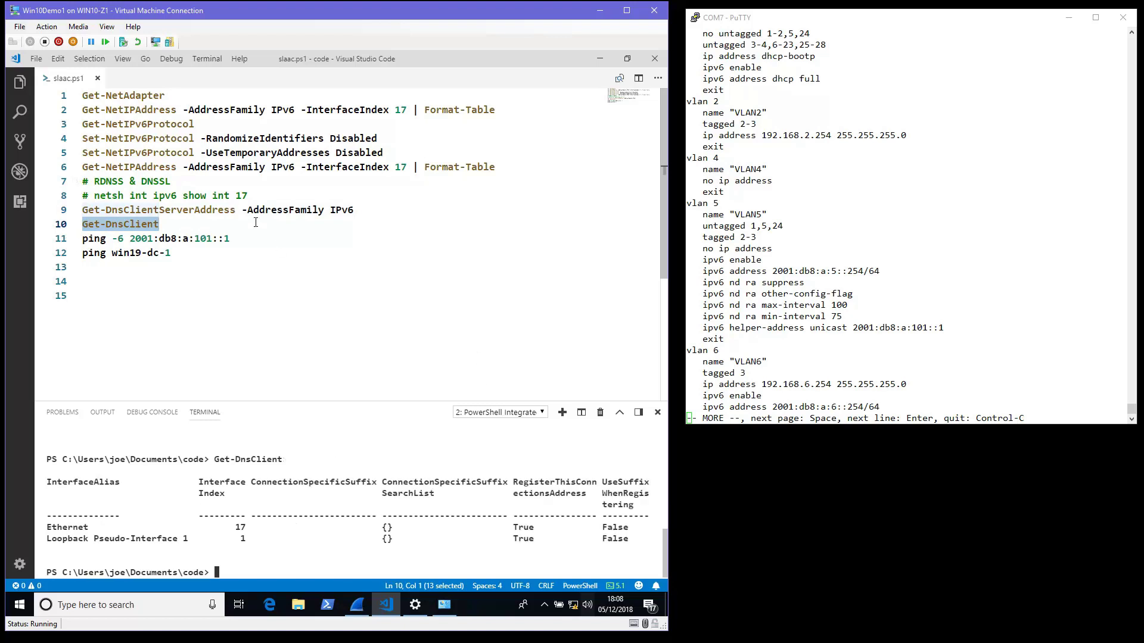
Run Get-NetIPAddress, showing only an fe80 address for interface 17, then page through the switch config
left_click_drag(507, 113, 83, 111)
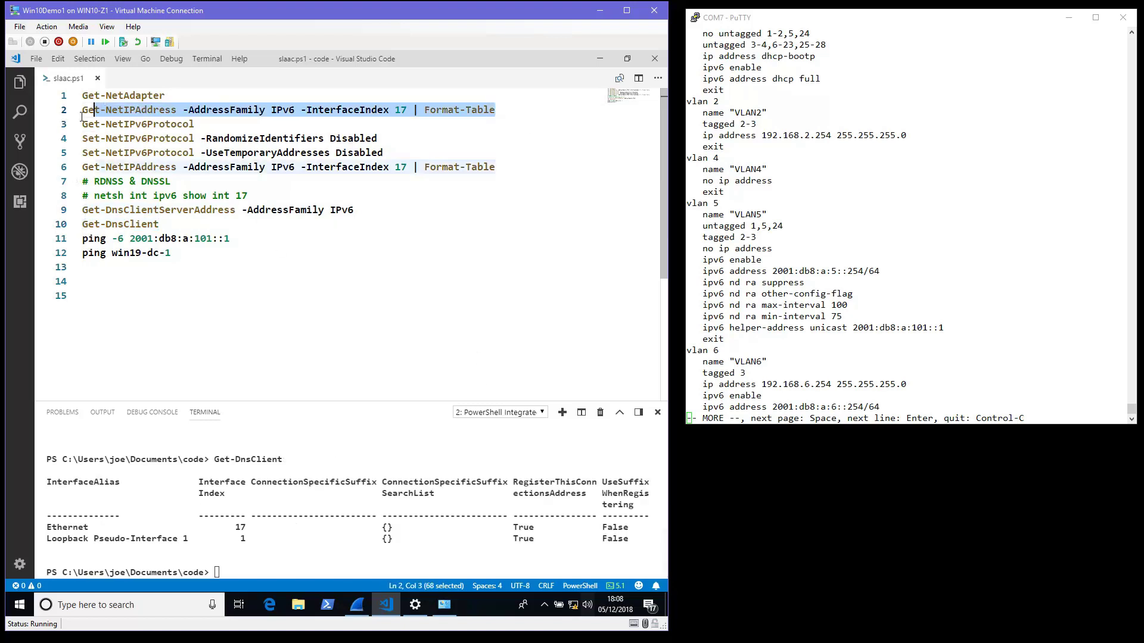
key("F8")
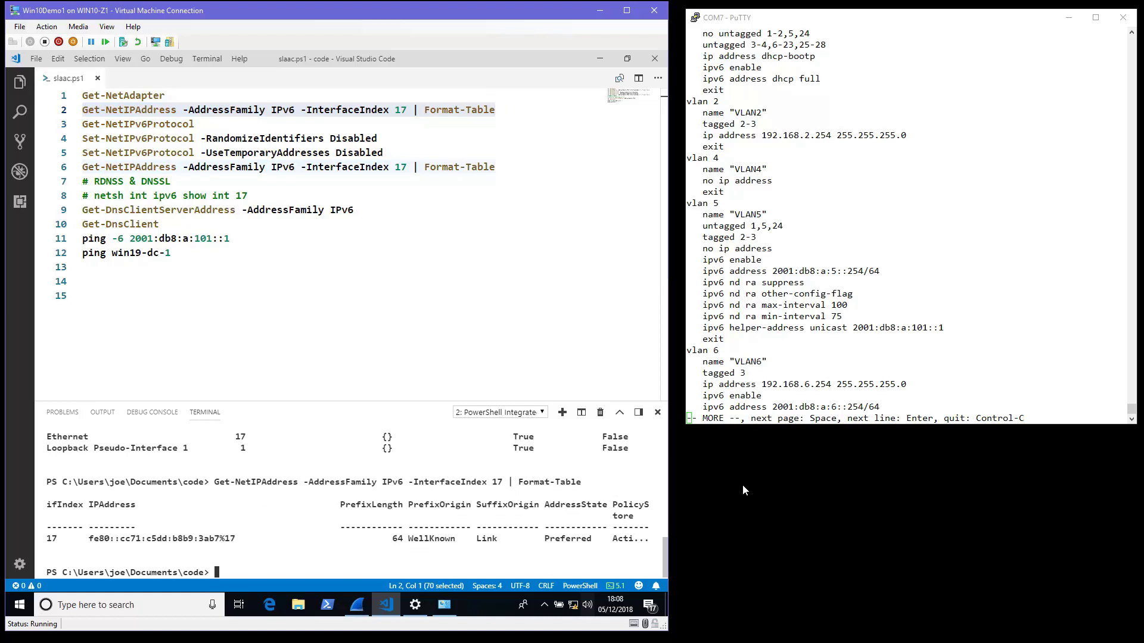
left_click_drag(668, 482, 679, 477)
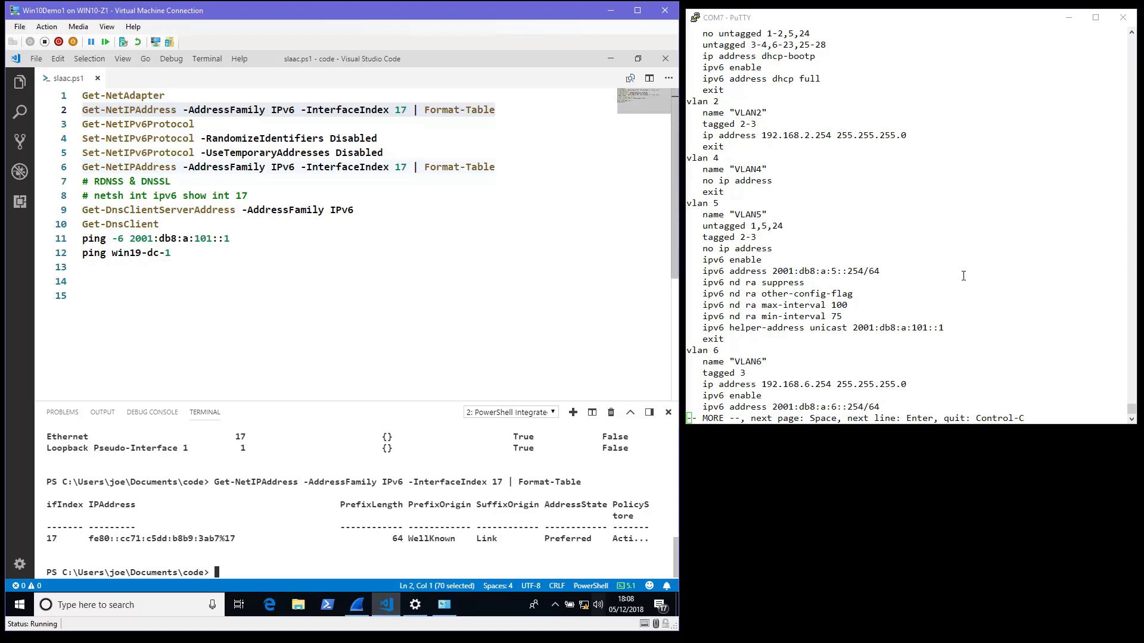
left_click(880, 261)
key("space")
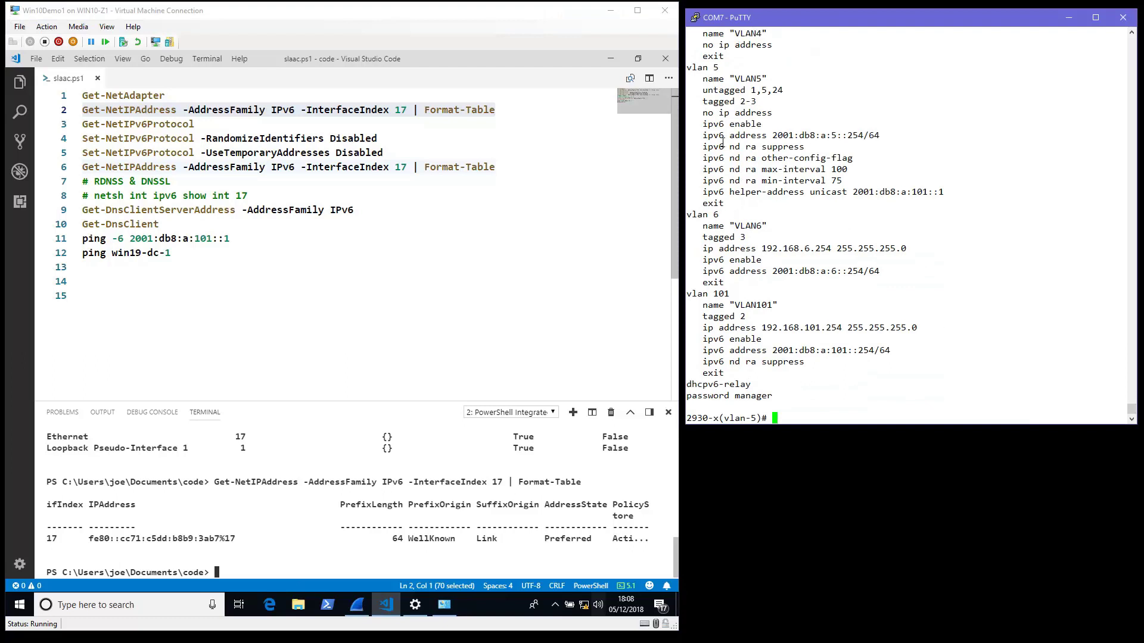
In the switch console's vlan 5 context, enter the mistyped 'no ipv6 na ra suppres' command
left_click(361, 608)
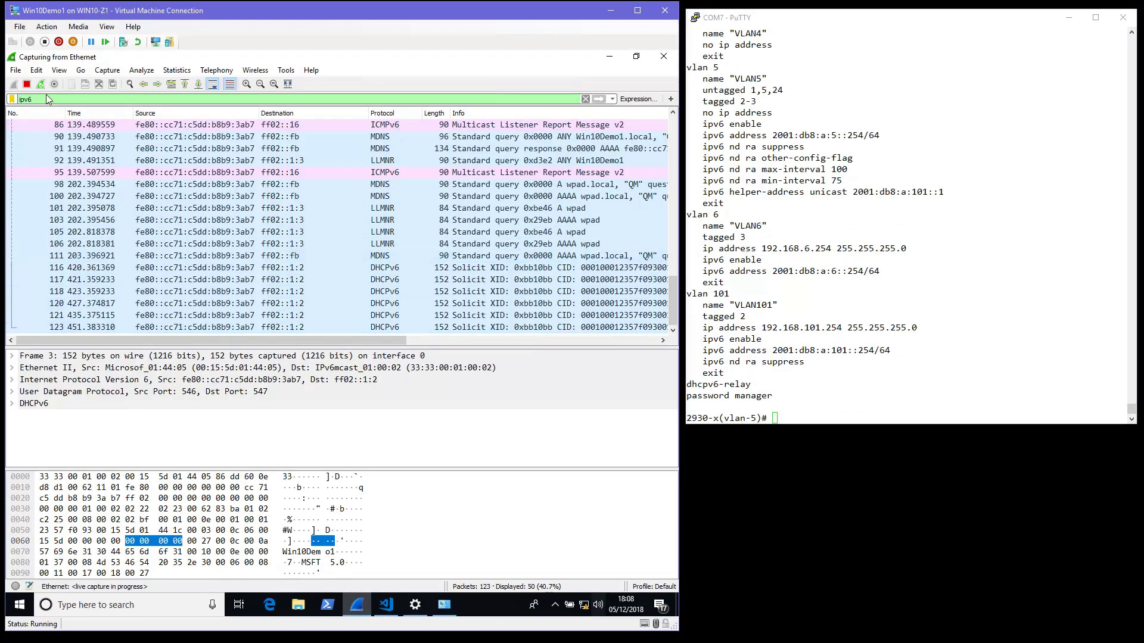
left_click(930, 263)
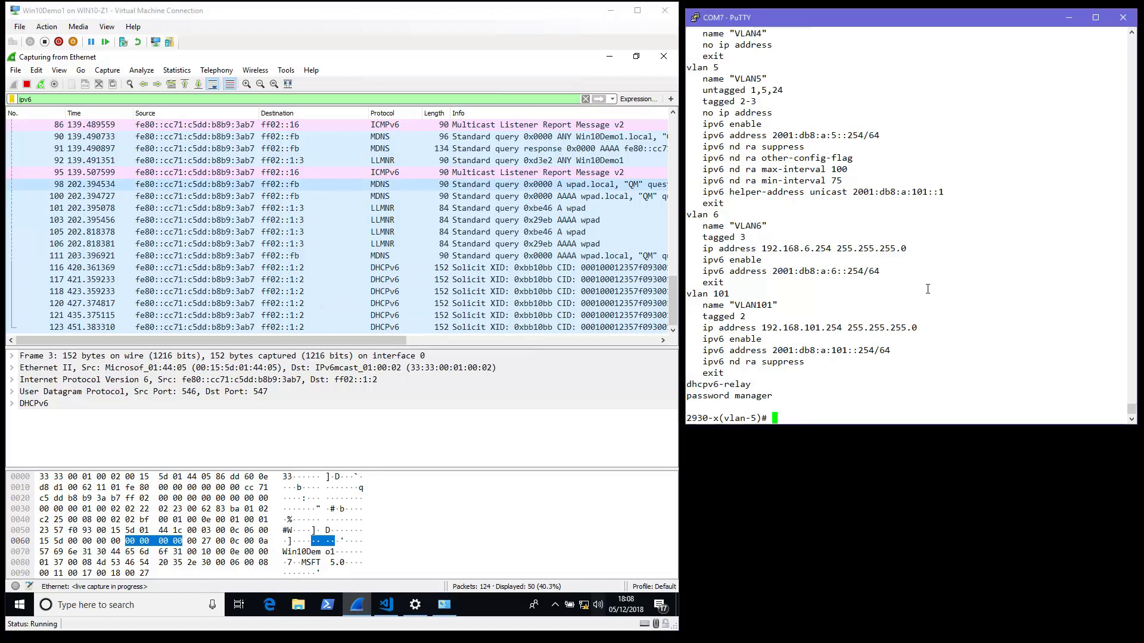
key("Return")
key("Return")
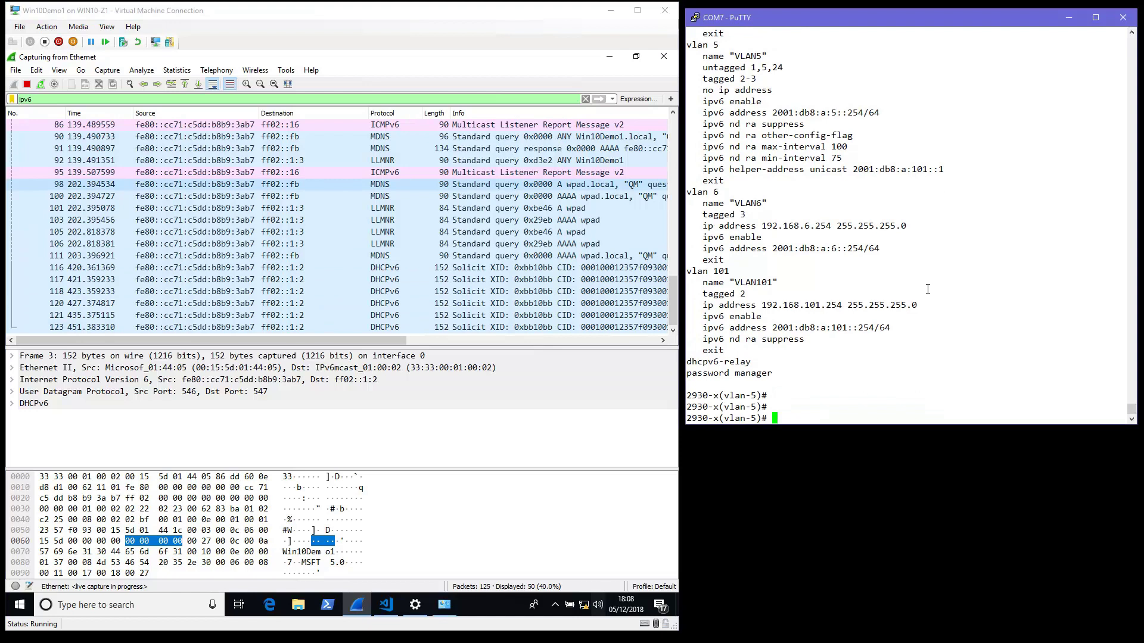
type("no ipv6 na ra suppres")
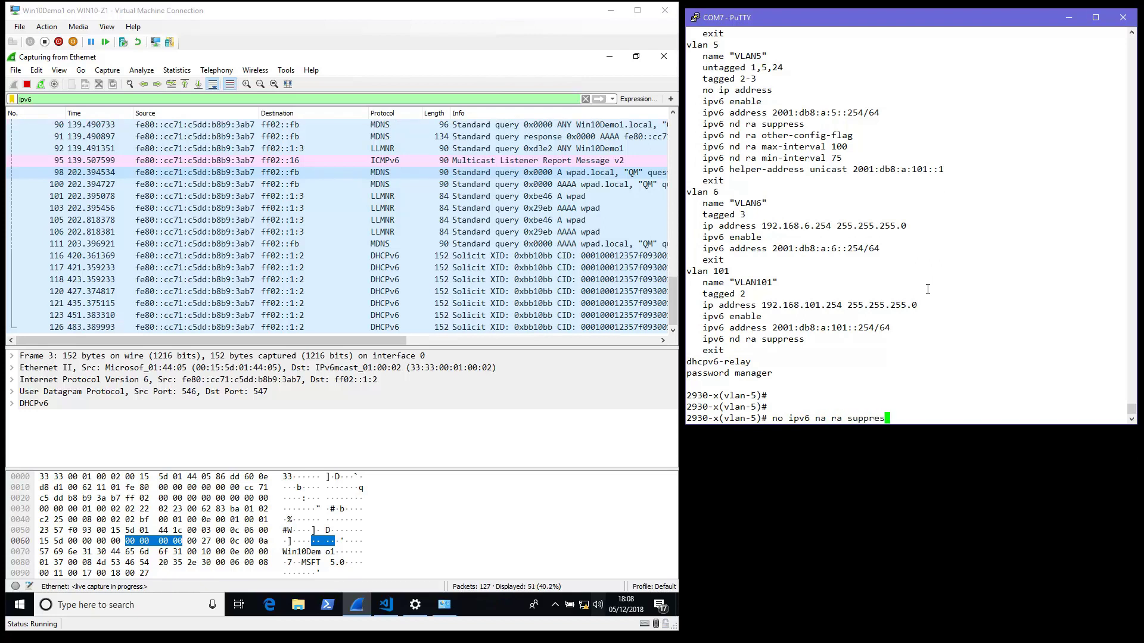
key("Return")
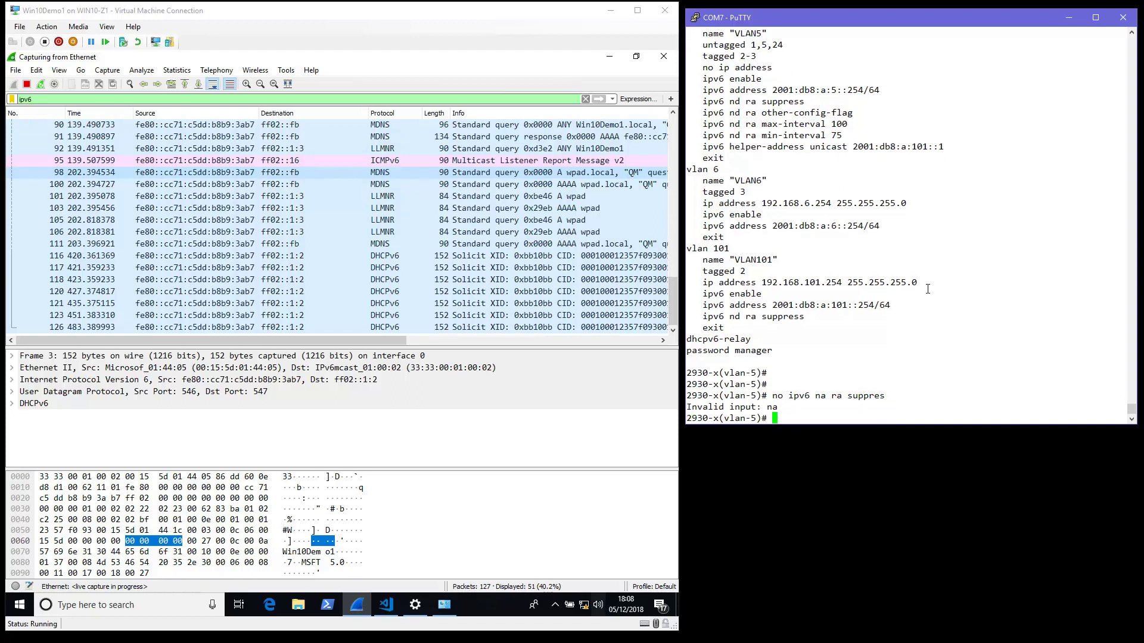
Recall and correct the command to 'no ipv6 nd ra suppress' so it runs without error
key("Up")
key("Left")
key("Left")
key("Left")
key("Left")
key("Left")
key("Left")
key("Left")
key("Left")
key("Left")
key("Left")
key("Left")
key("BackSpace")
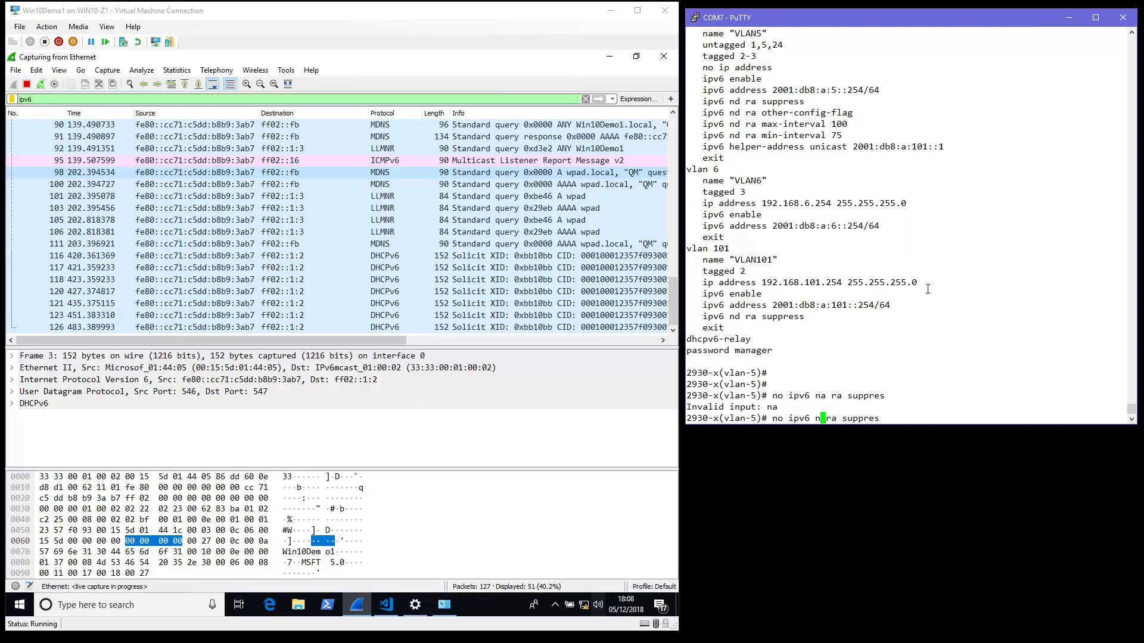
type("d")
key("Return")
key("Up")
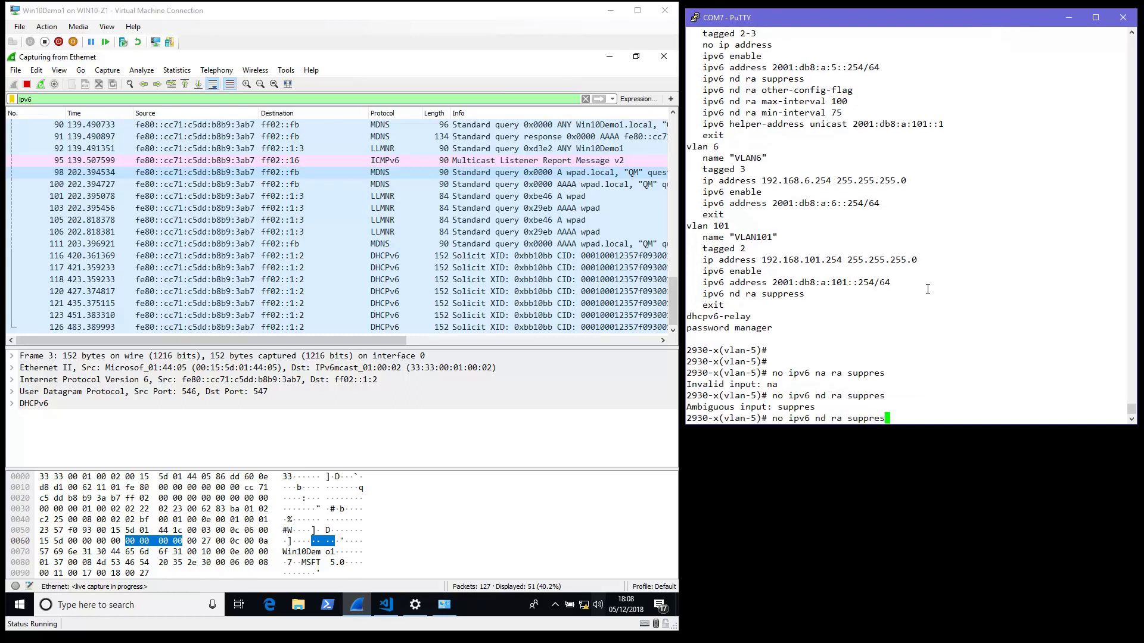
type("s")
key("Return")
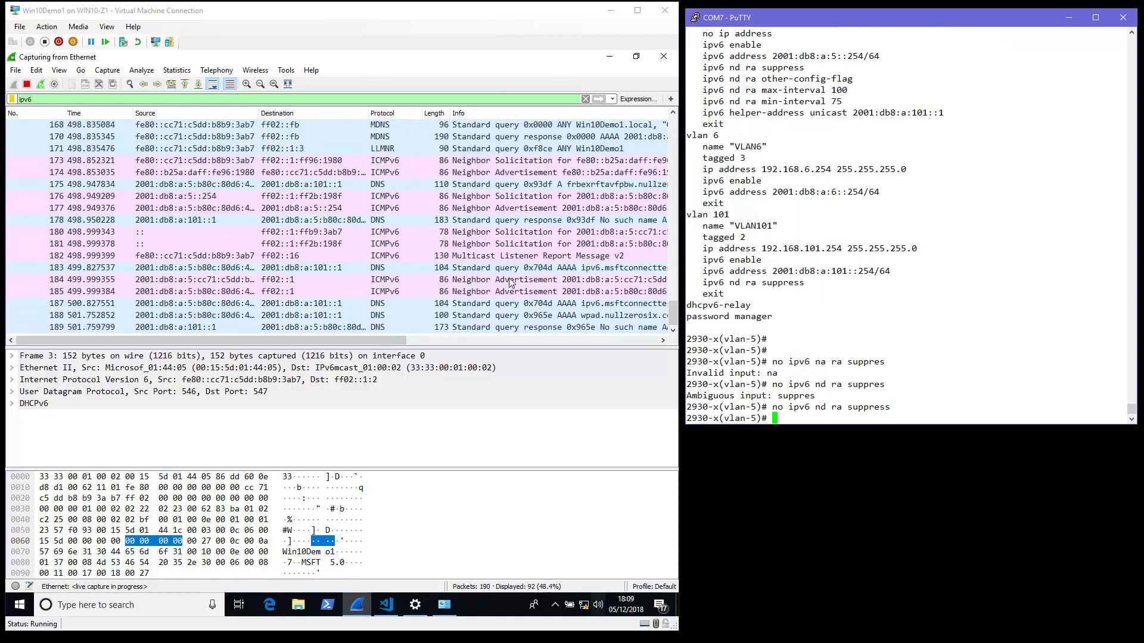
Stop the Wireshark capture and select Router Advertisement packet 128
left_click(673, 317)
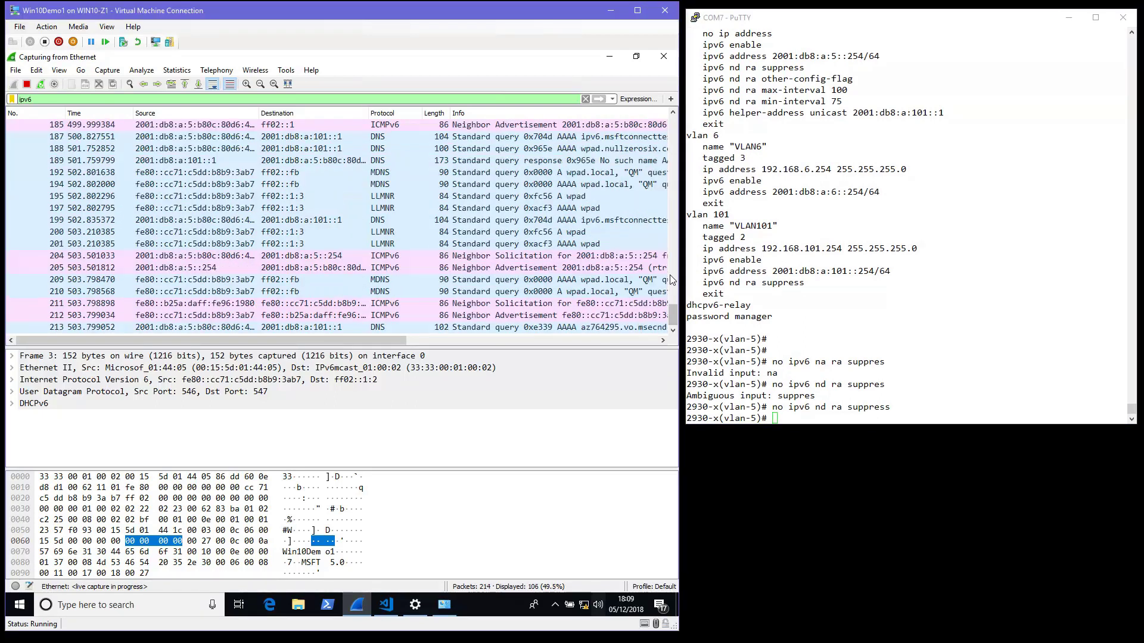
left_click_drag(673, 313, 673, 213)
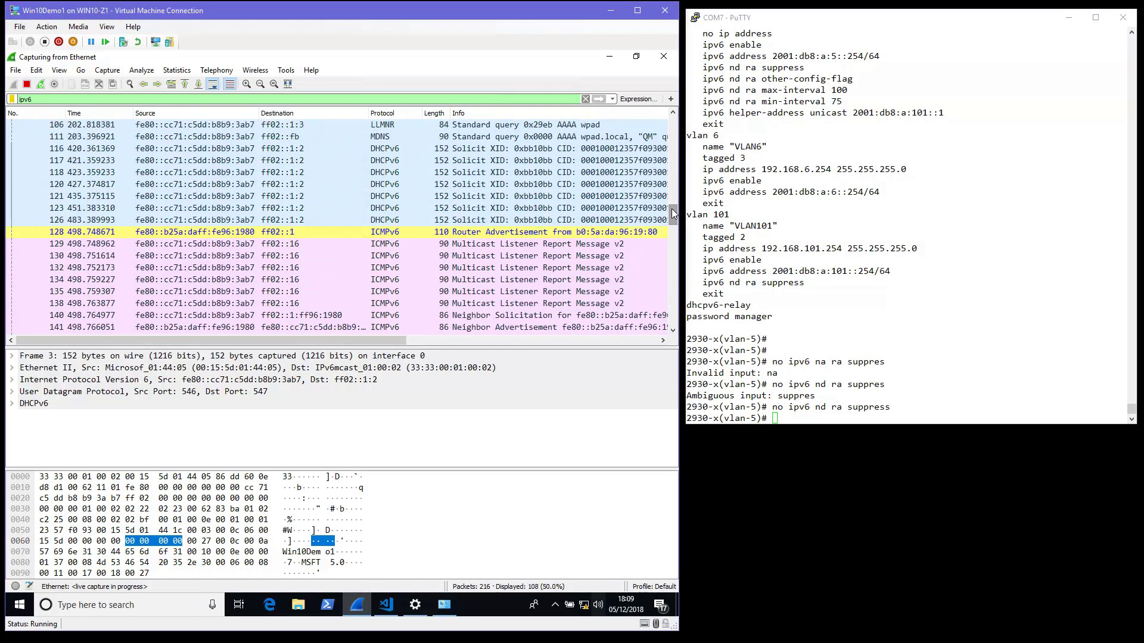
left_click(599, 222)
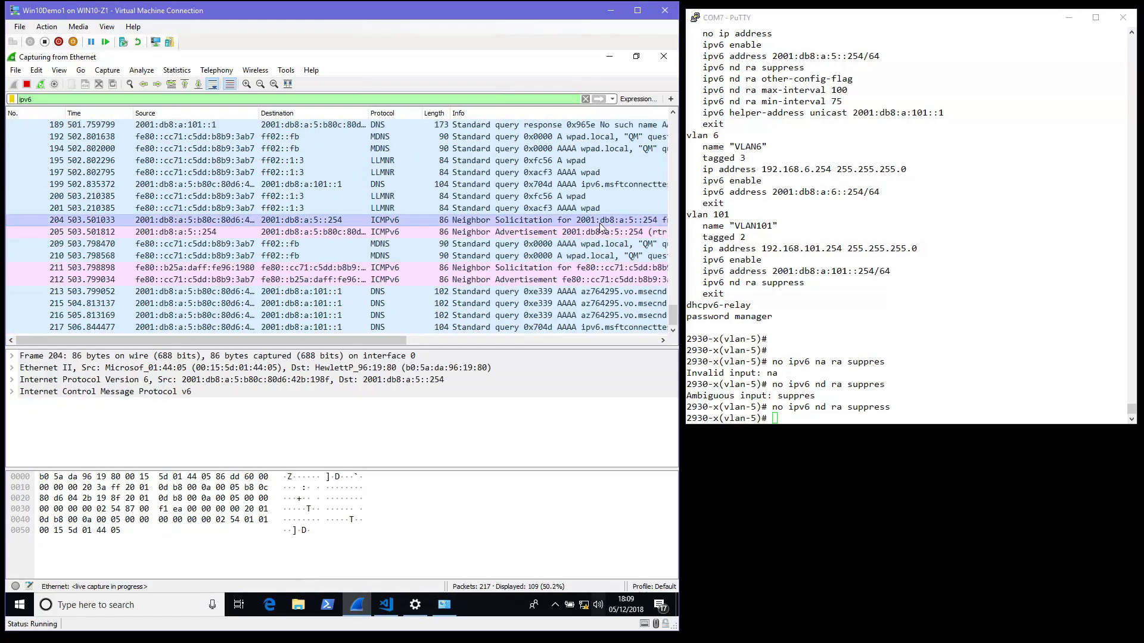
left_click(27, 85)
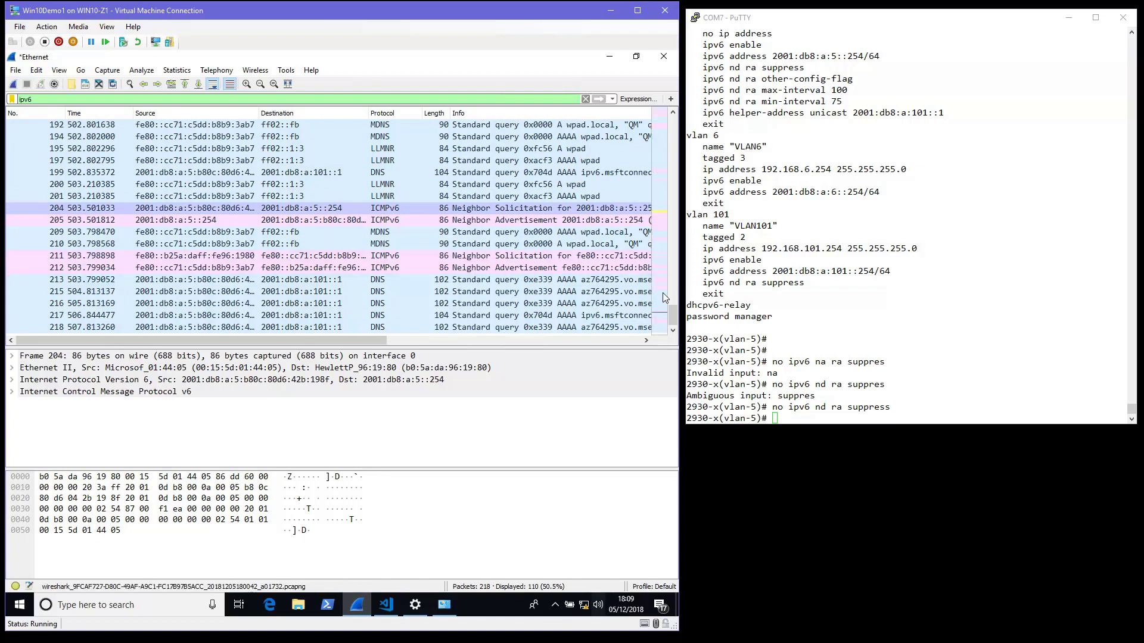
left_click(663, 212)
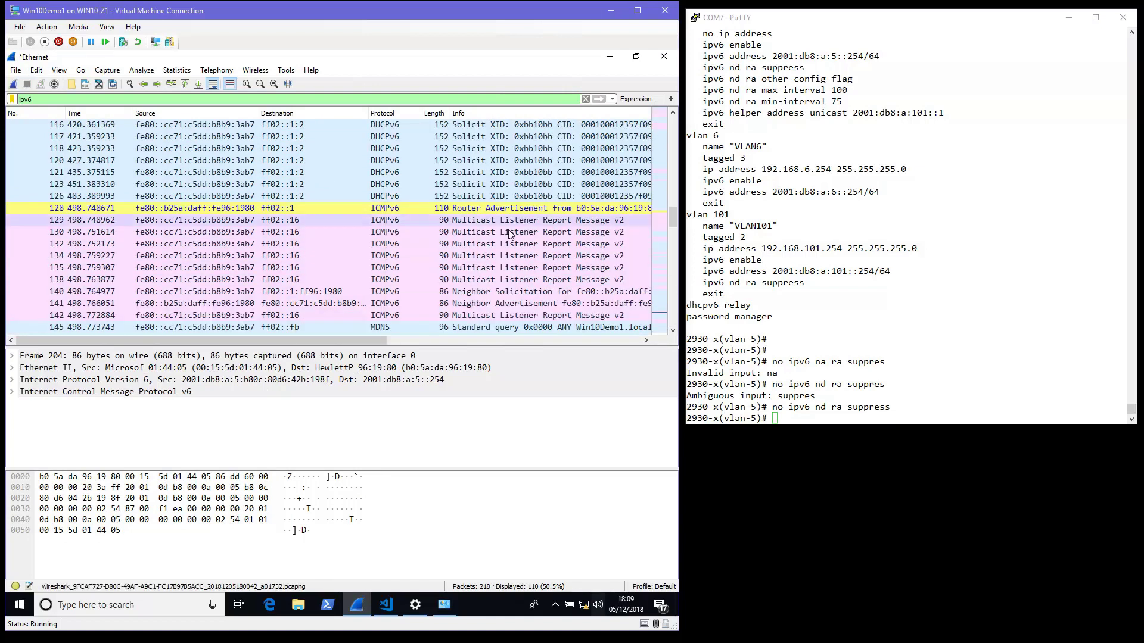
left_click(268, 208)
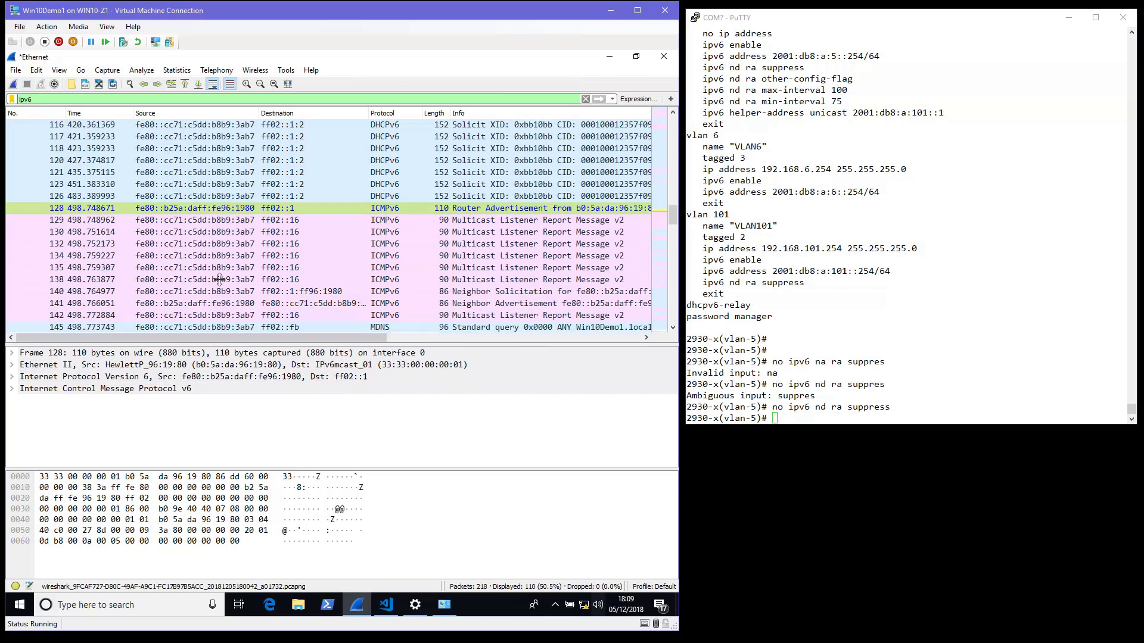
Inspect the RA flags (Managed unset, Other set) and the on-link, autonomous prefix 2001:db8:a:5::/64
left_click_drag(213, 348, 202, 213)
left_click(12, 260)
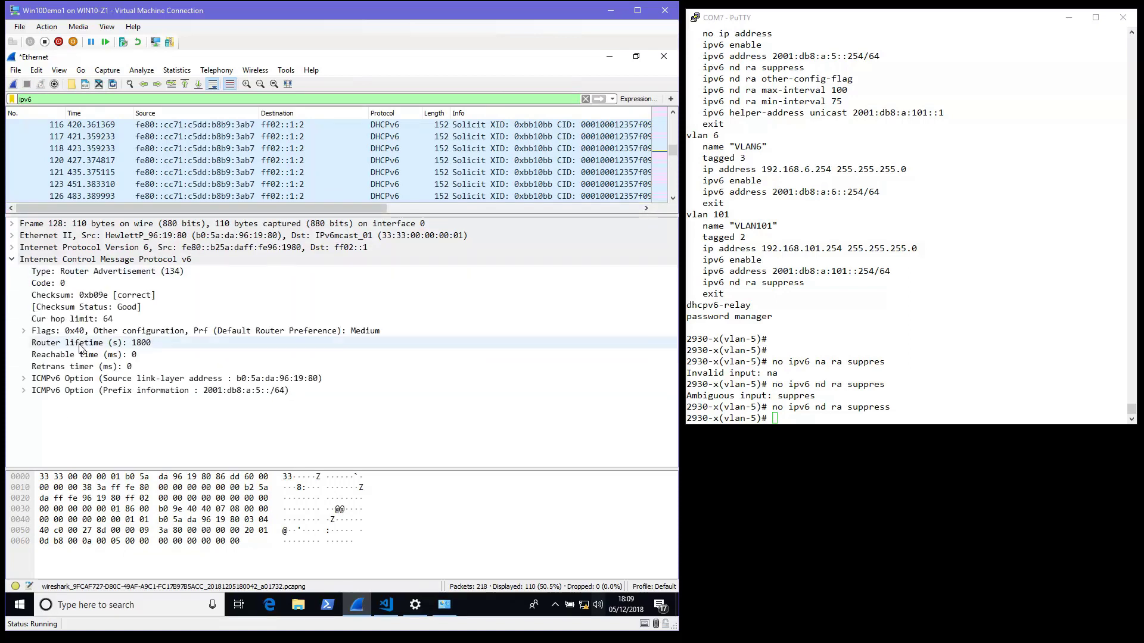
left_click(143, 332)
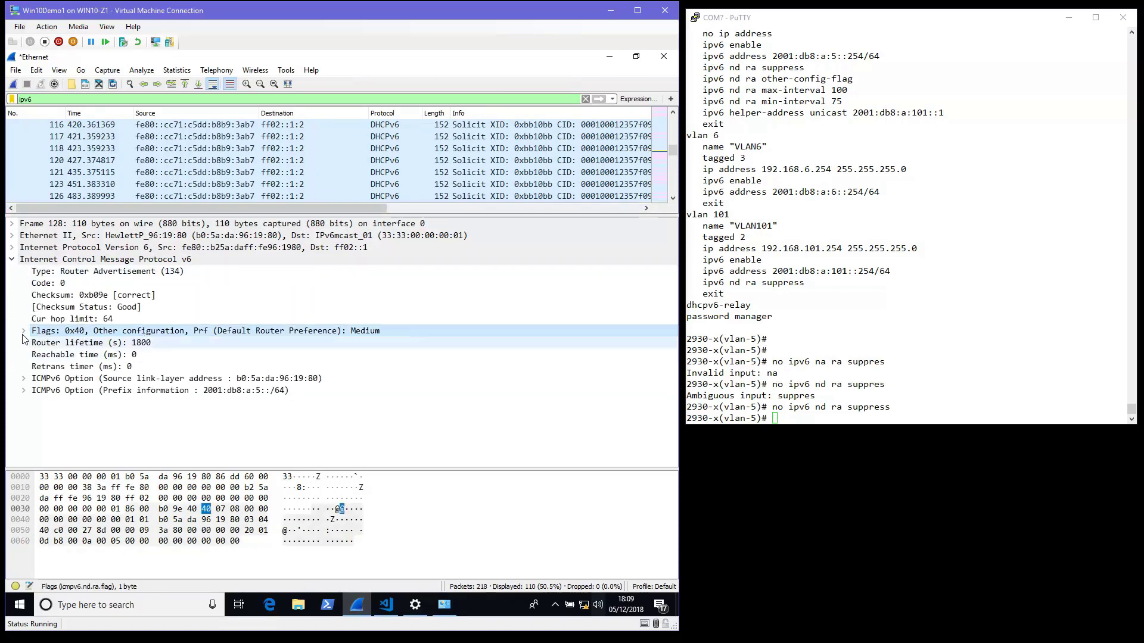
double_click(137, 332)
left_click(129, 344)
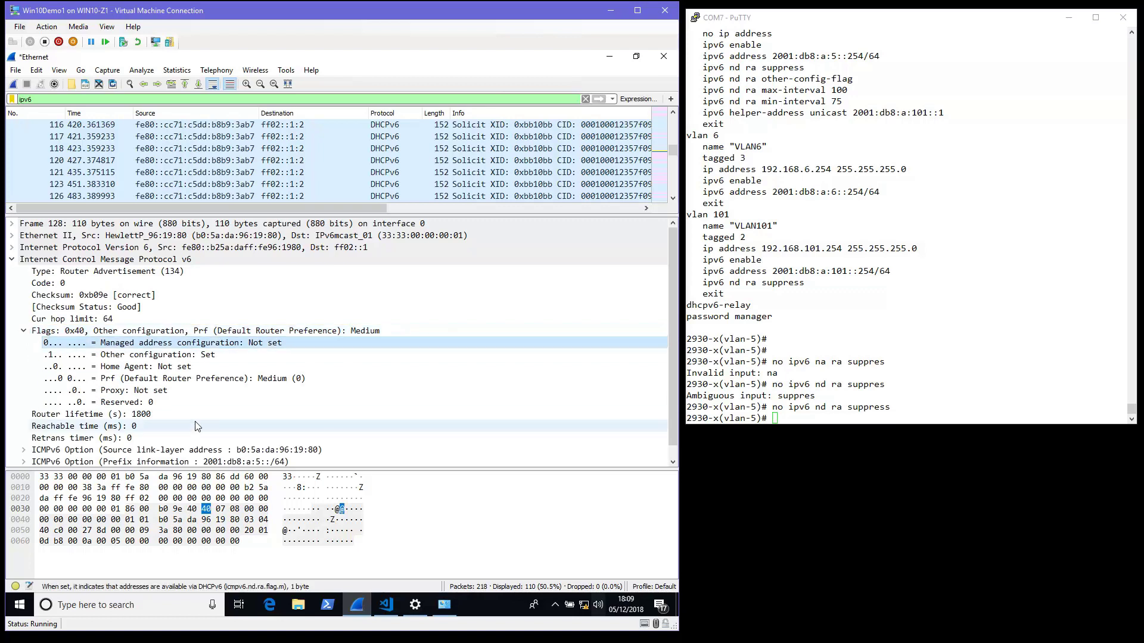
key("Down")
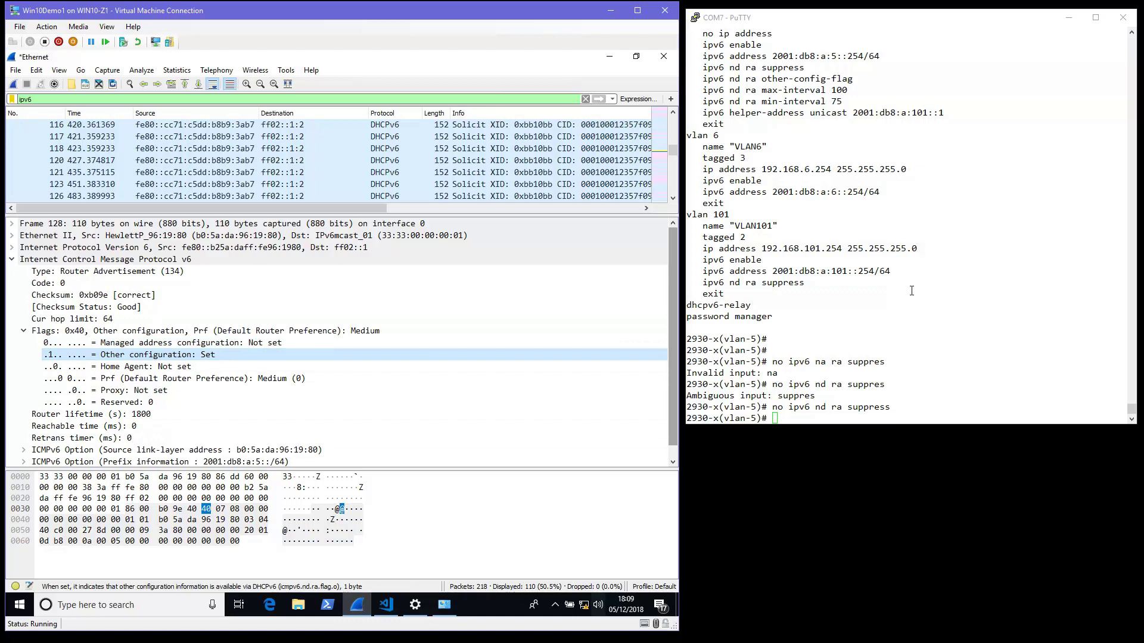
scroll(362, 371, "down", 1)
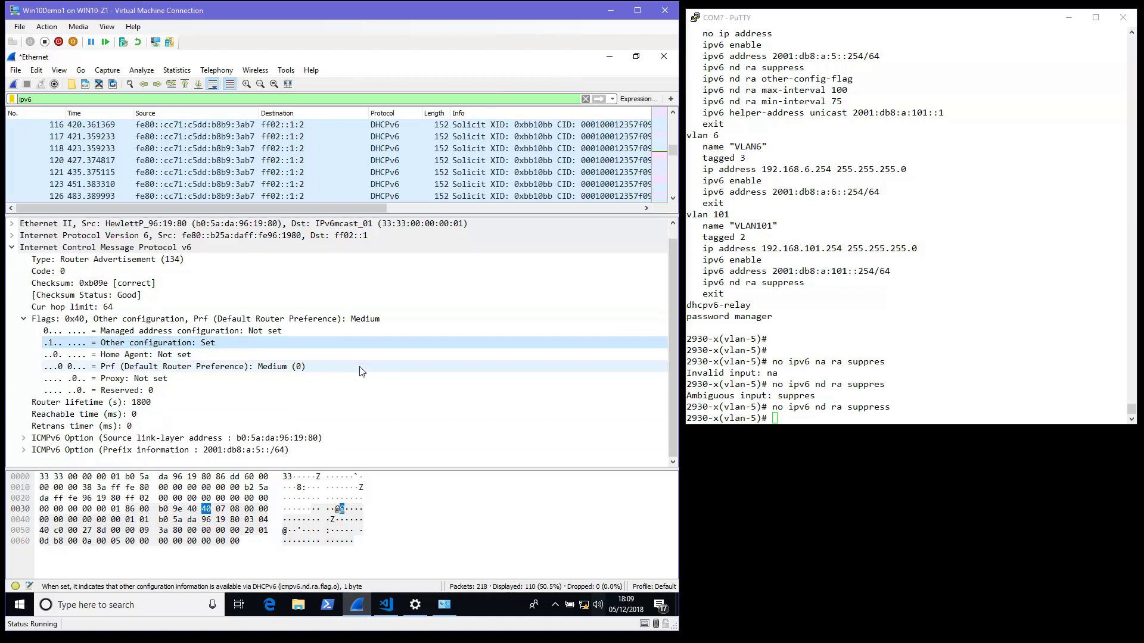
left_click(23, 450)
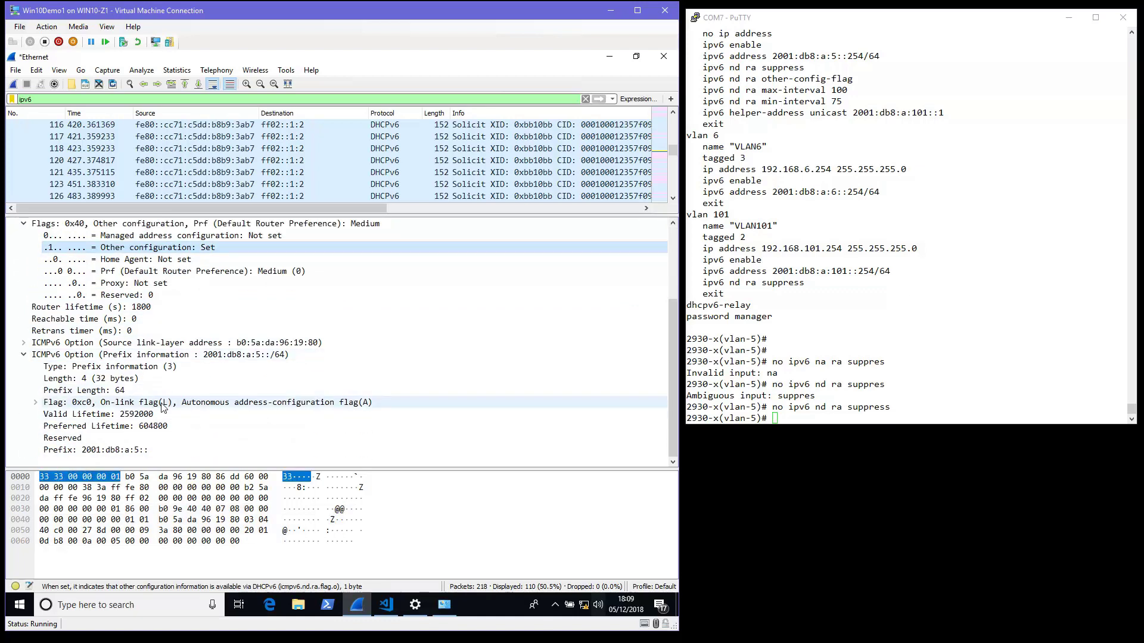
left_click(350, 403)
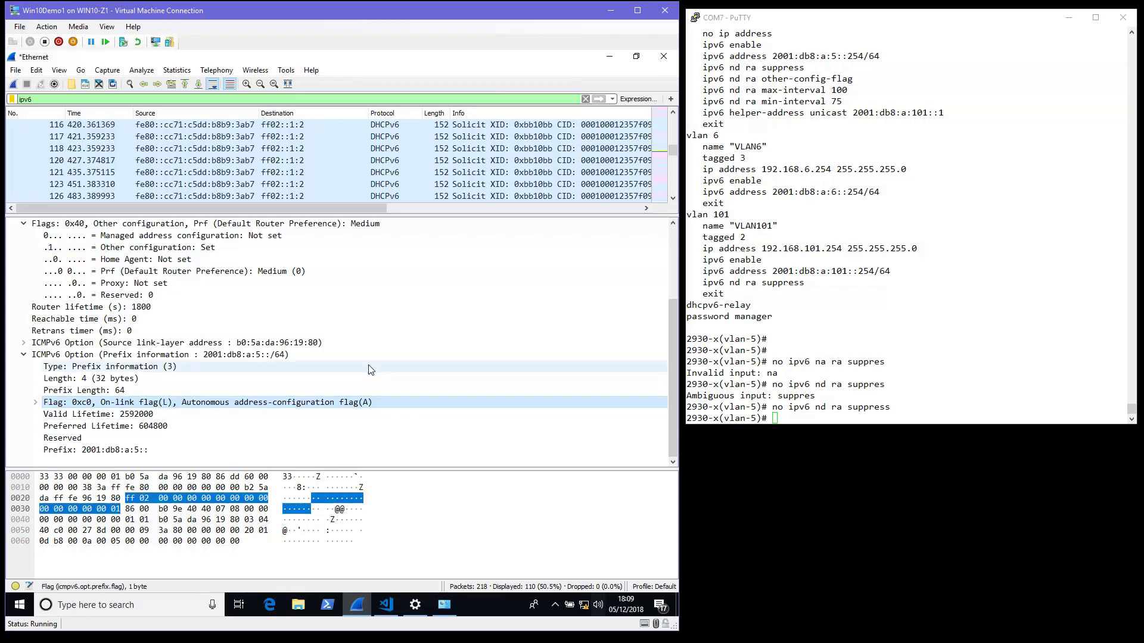
Rerun Get-NetIPAddress from line 2 of slaac.ps1 to list the new 2001:db8:a:5 addresses
left_click(386, 607)
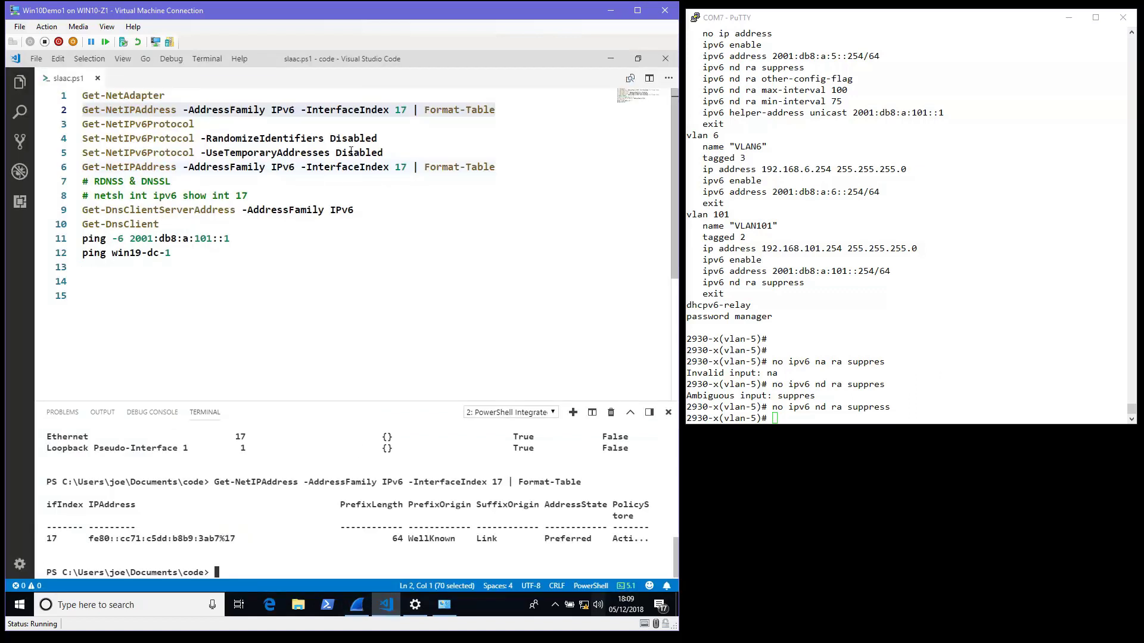
left_click_drag(494, 109, 50, 119)
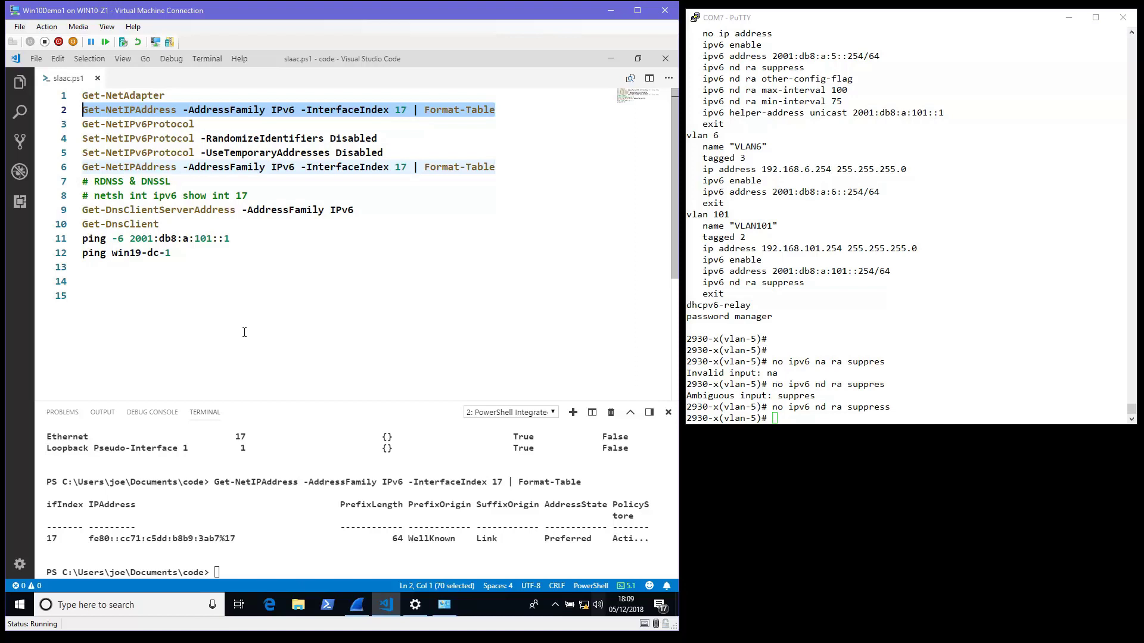
key("F8")
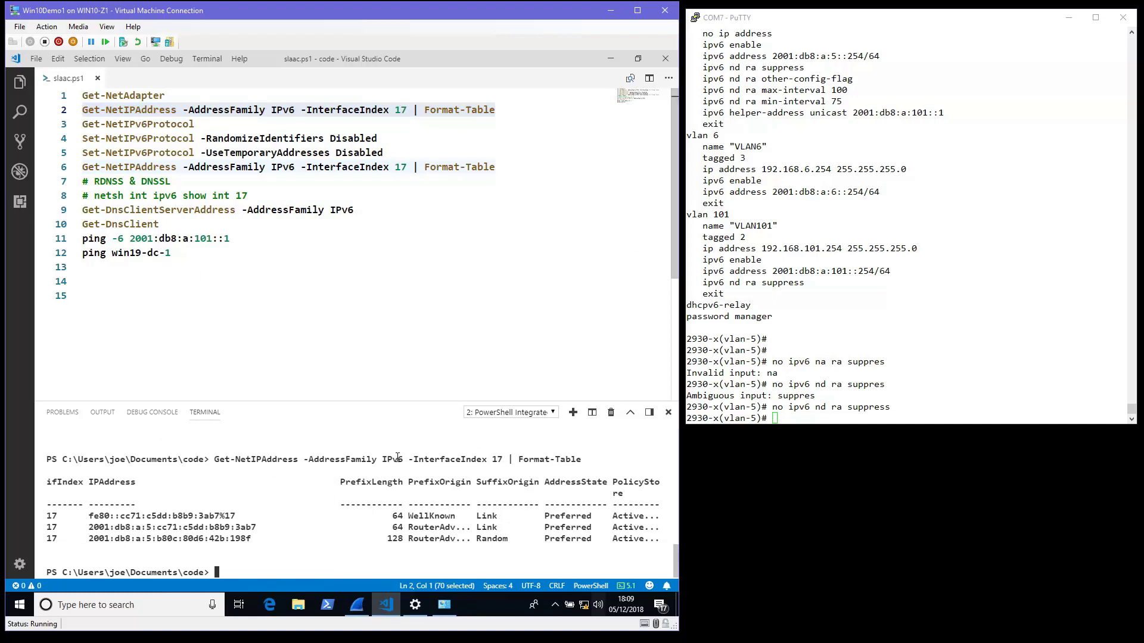
Filter the Wireshark capture to dhcpv6 and enlarge the packet list
left_click(367, 614)
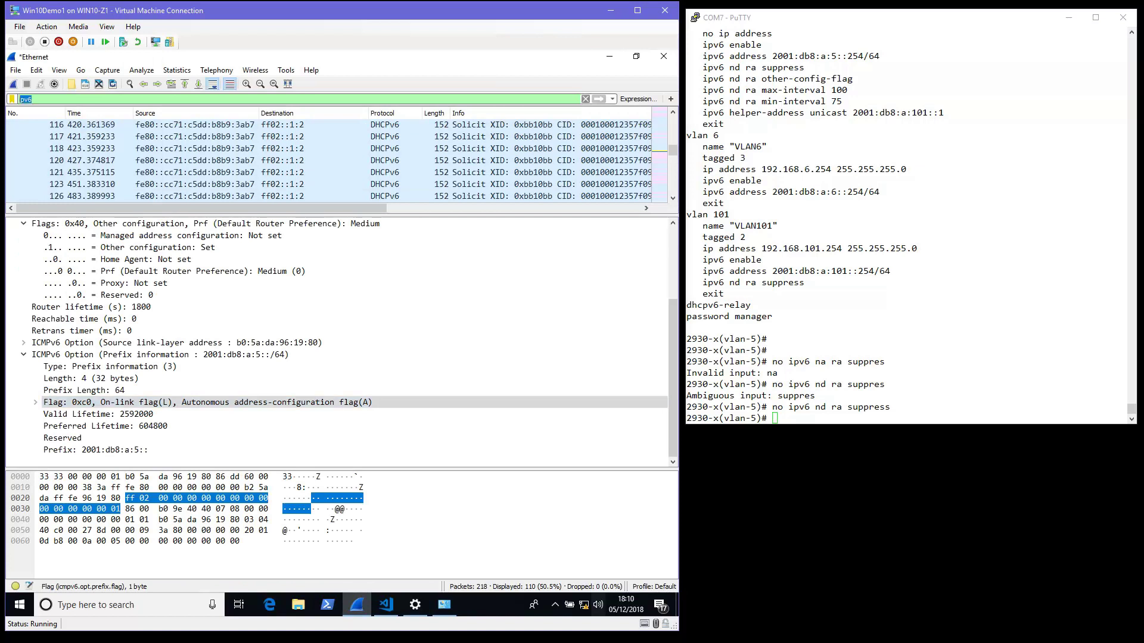
type("dhcpv6")
key("Return")
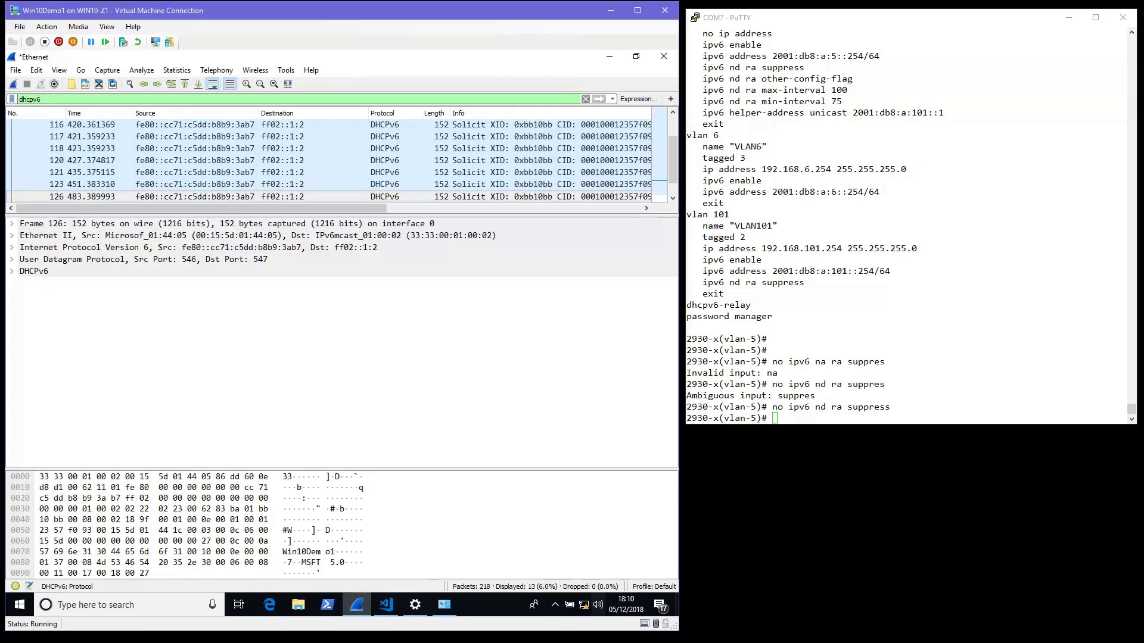
scroll(621, 179, "down", 1)
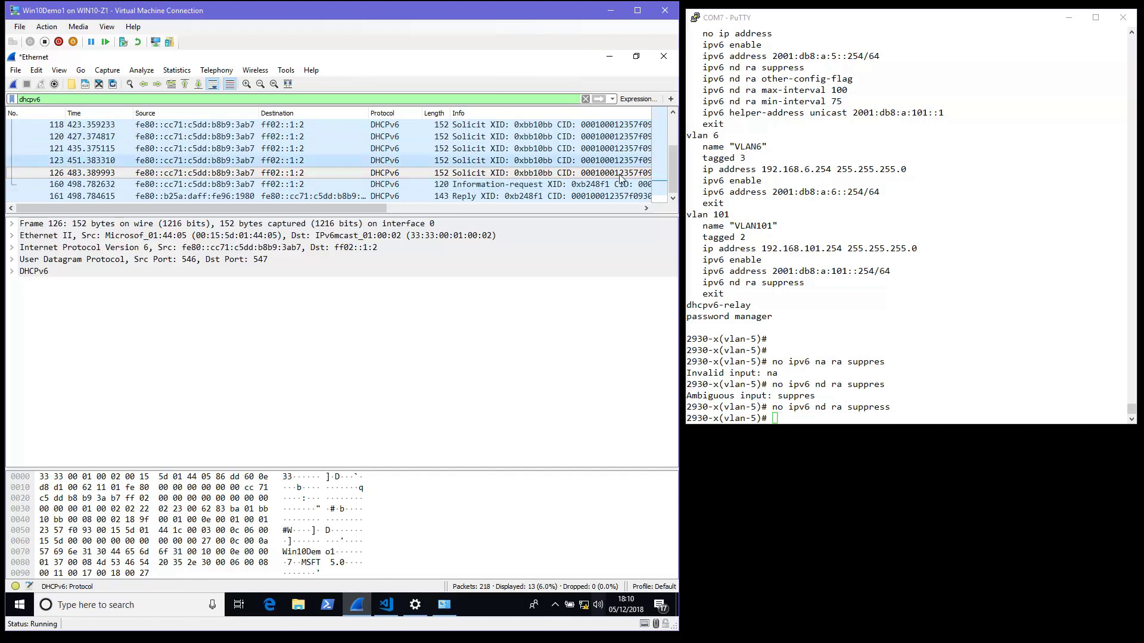
left_click_drag(628, 215, 629, 268)
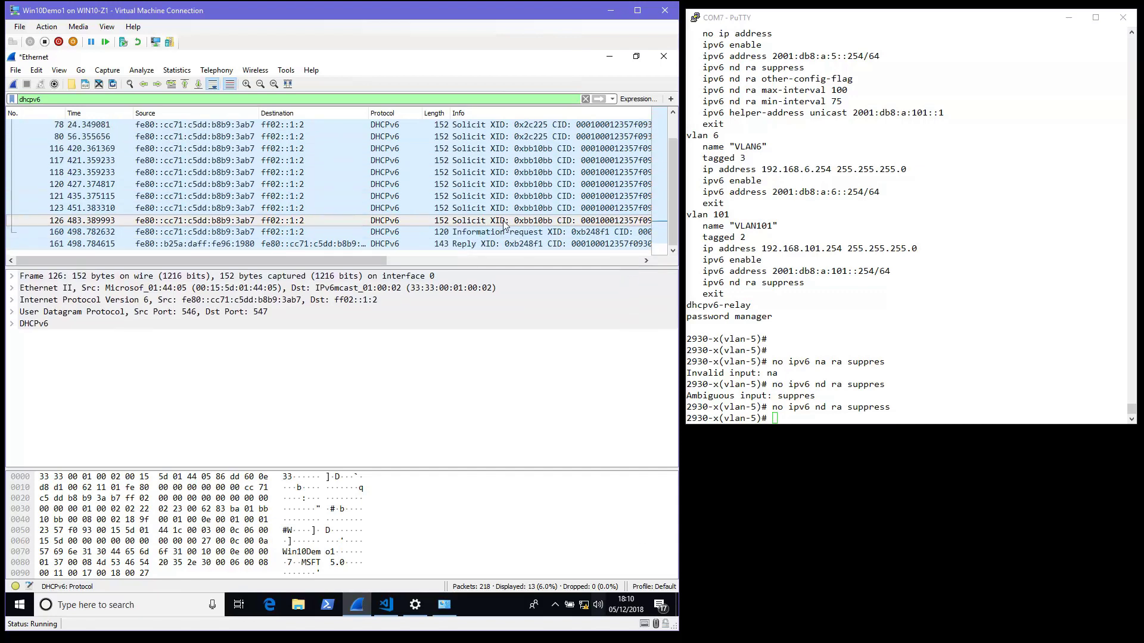
left_click(484, 224)
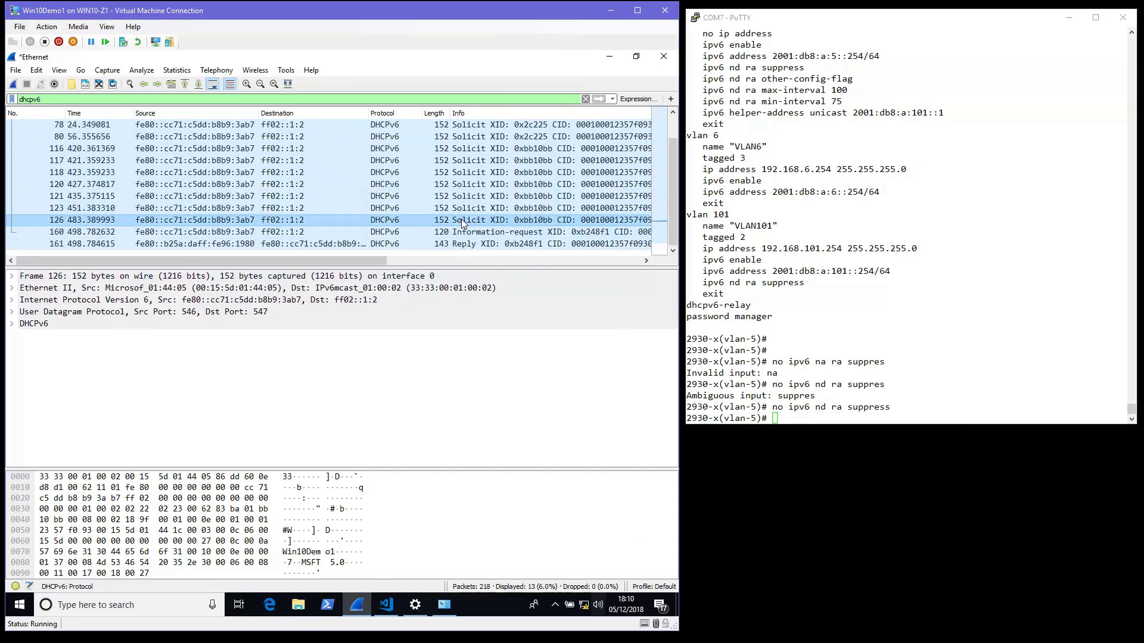
Inspect Information-request packet 160's Option Request for DNS server (23) and Domain Search List (24)
left_click(536, 233)
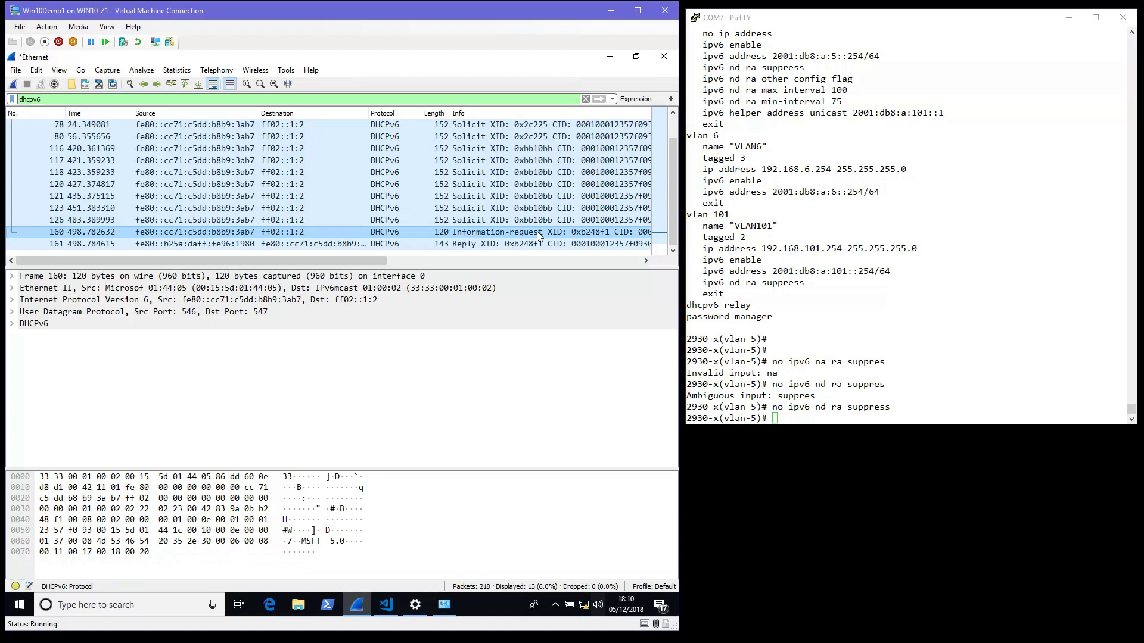
left_click(12, 325)
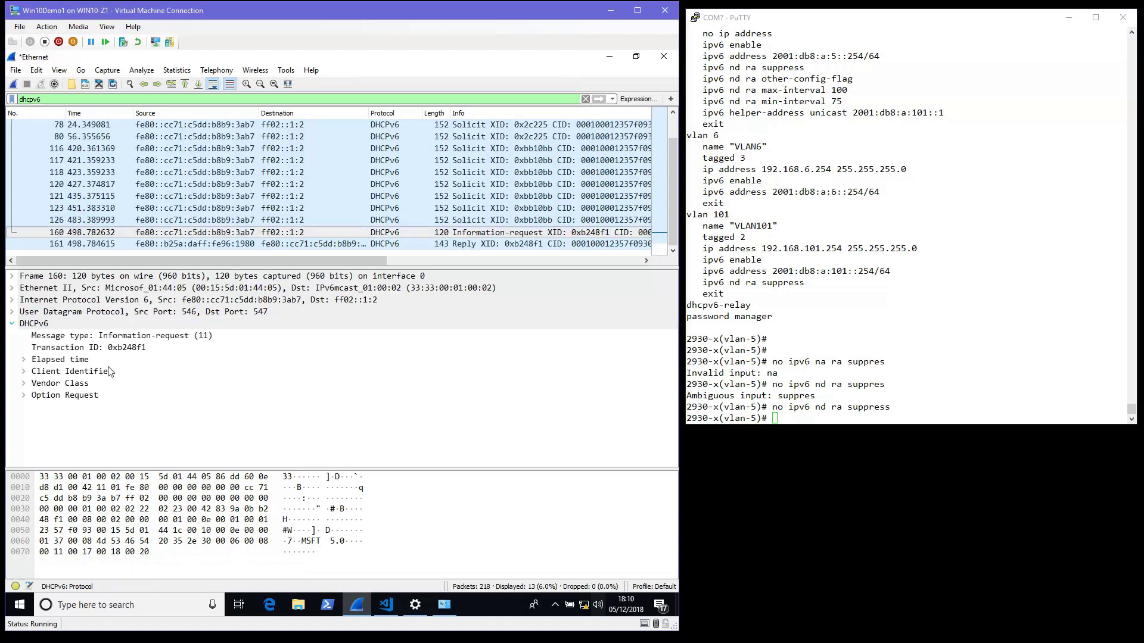
left_click(24, 396)
scroll(207, 420, "down", 1)
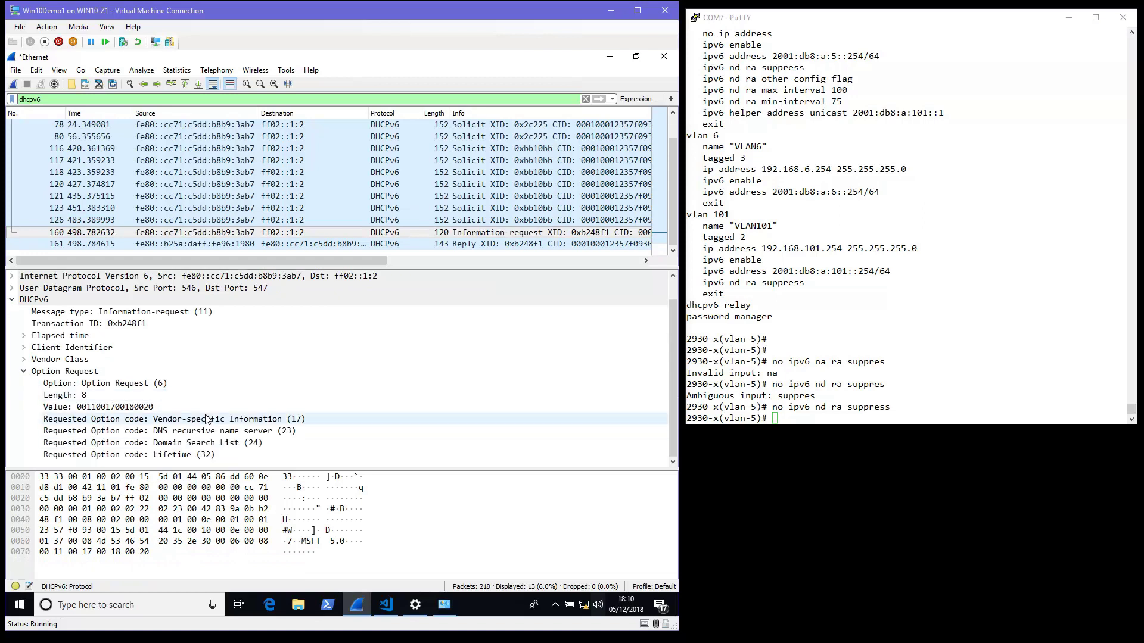
left_click(235, 434)
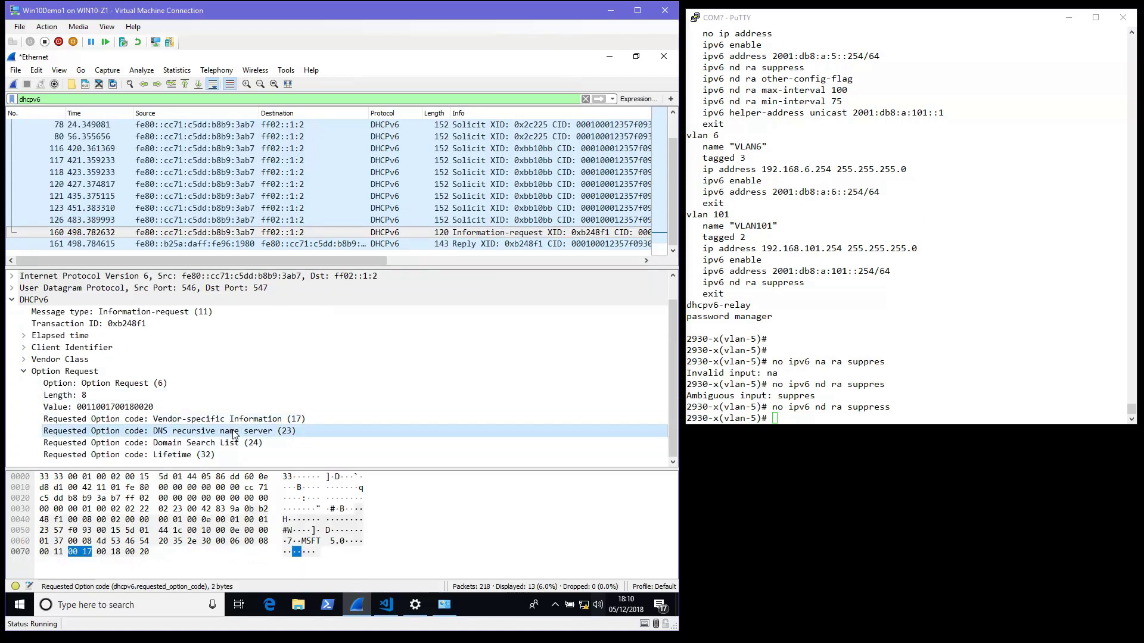
left_click(238, 443)
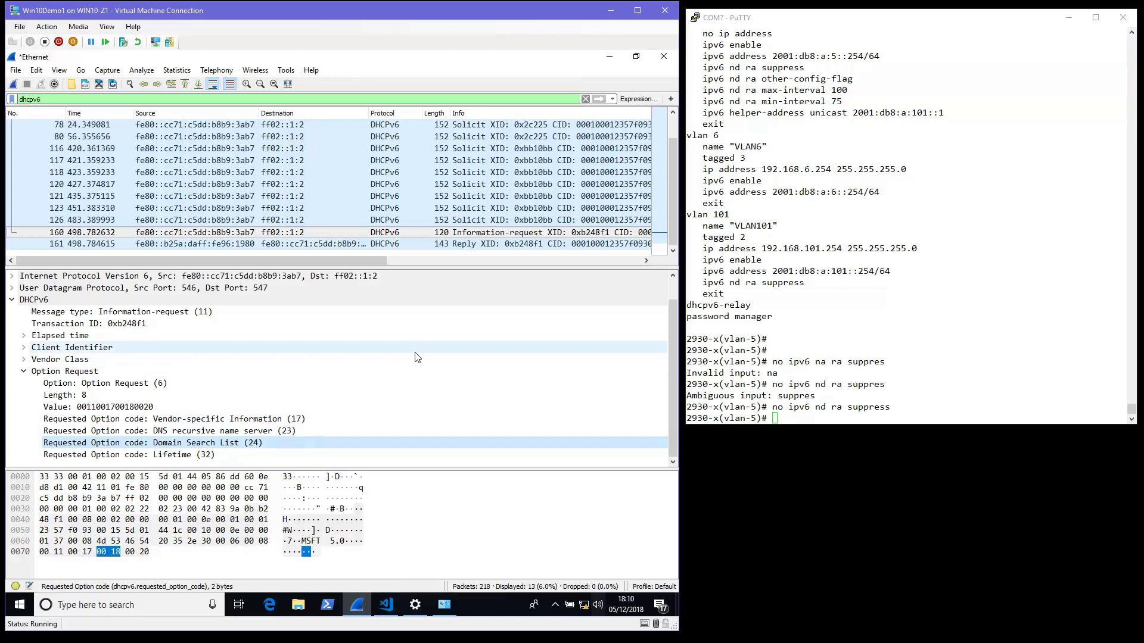
Open DHCPv6 Reply packet 161 and select its DNS server address 2001:db8:a:101::1
left_click(491, 244)
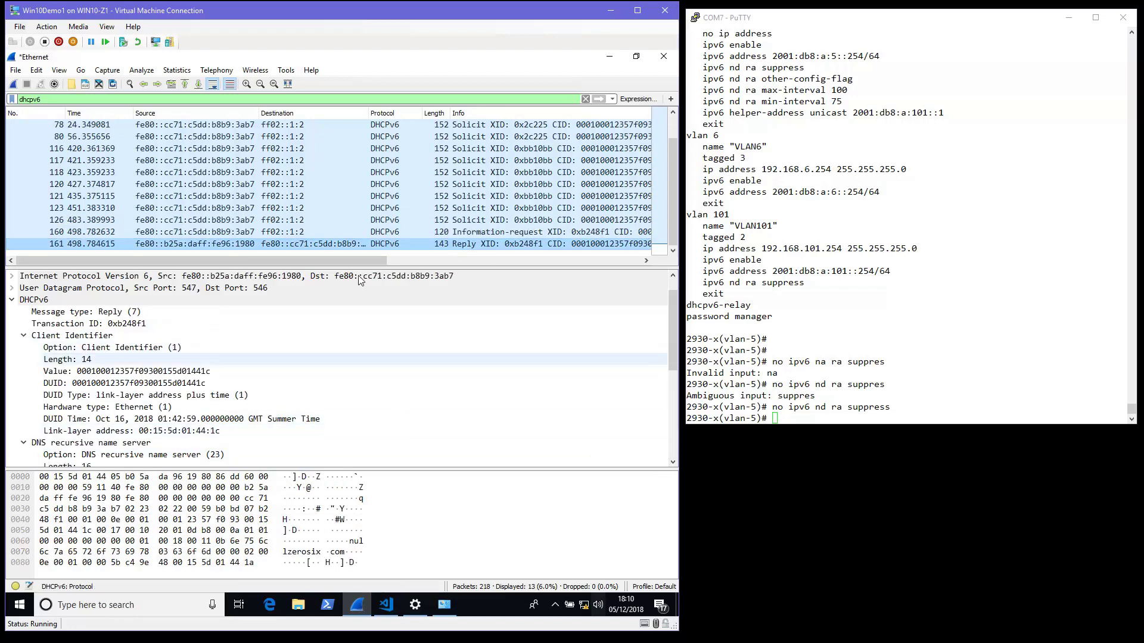
left_click_drag(377, 265, 369, 164)
scroll(357, 268, "down", 1)
left_click(331, 352)
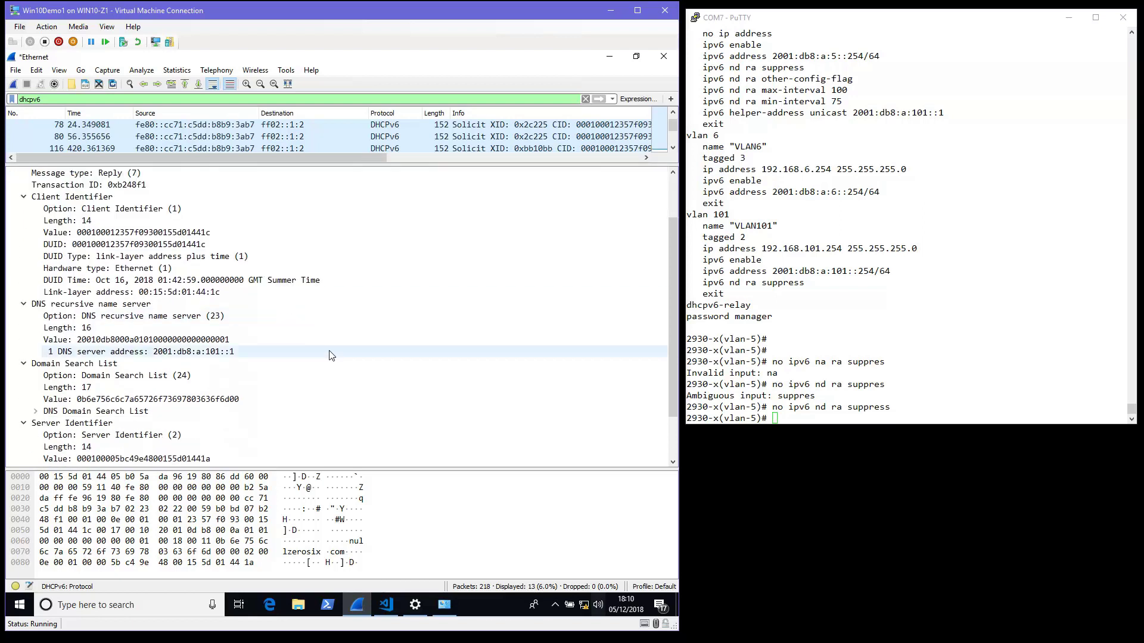
scroll(331, 355, "down", 1)
scroll(330, 355, "down", 1)
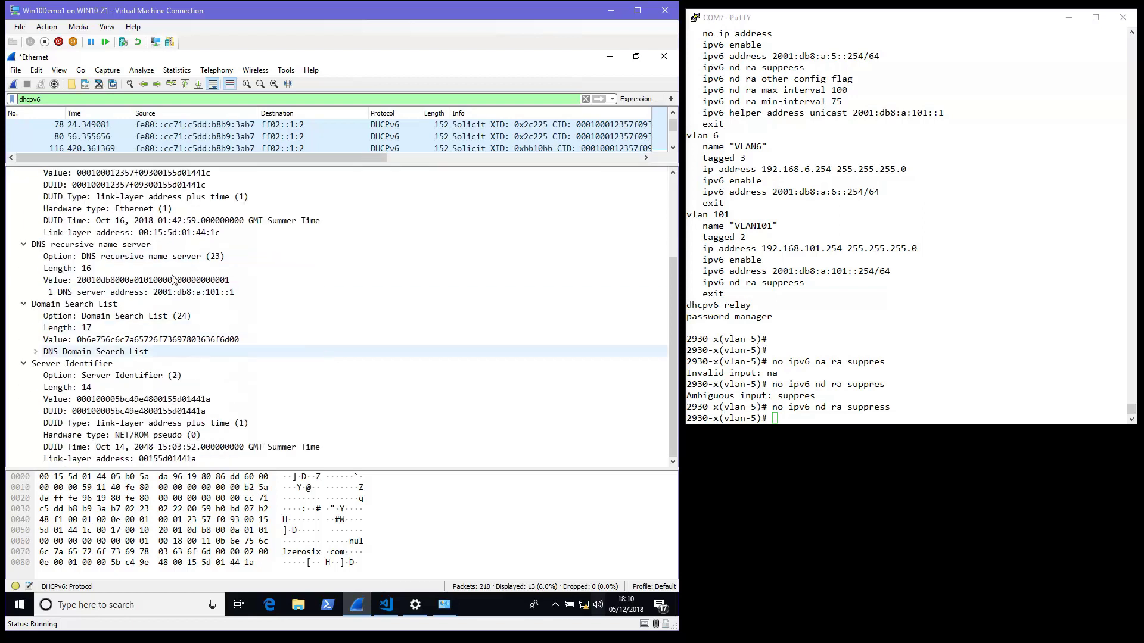
left_click(209, 291)
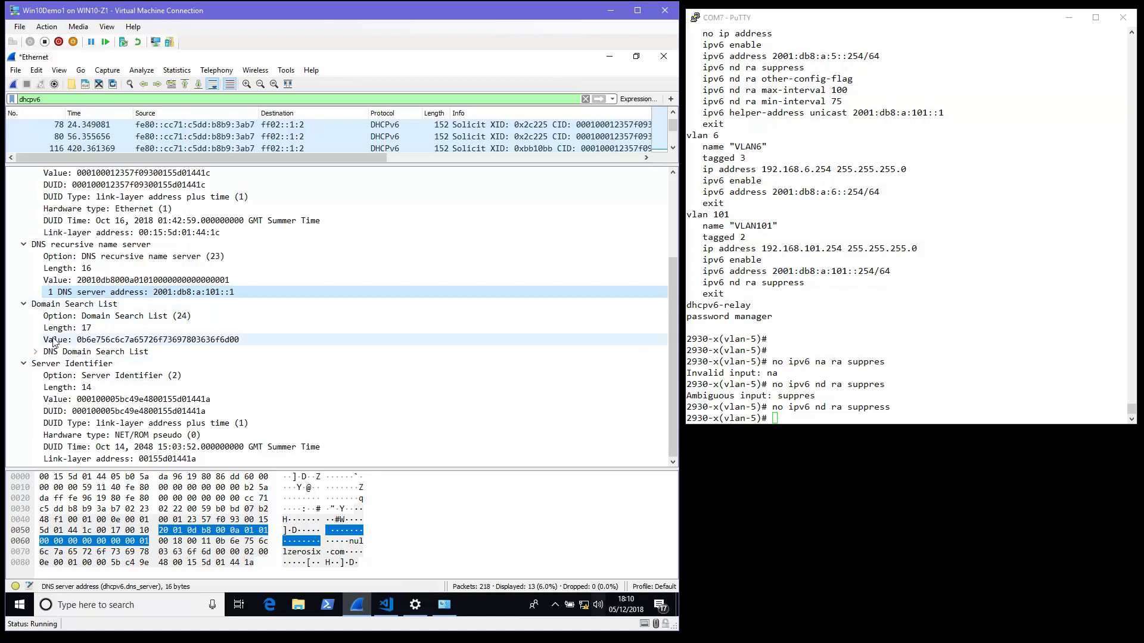
Expand the Reply's DNS Domain Search List showing nullzerosix.com, then return to VS Code
left_click(35, 352)
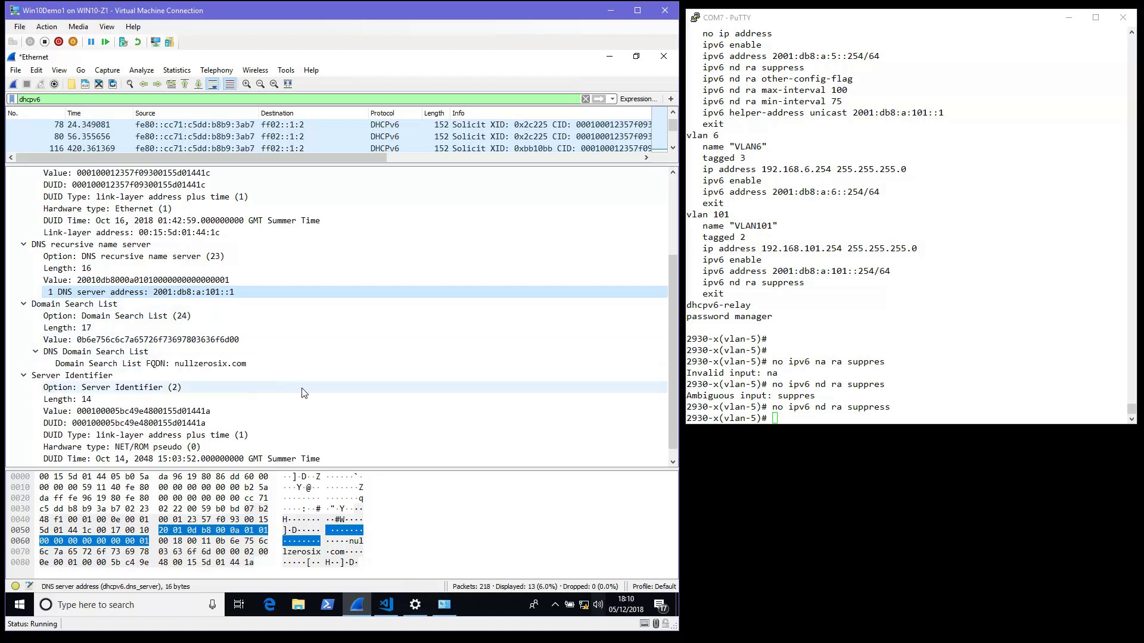
left_click(187, 351)
scroll(263, 359, "up", 4)
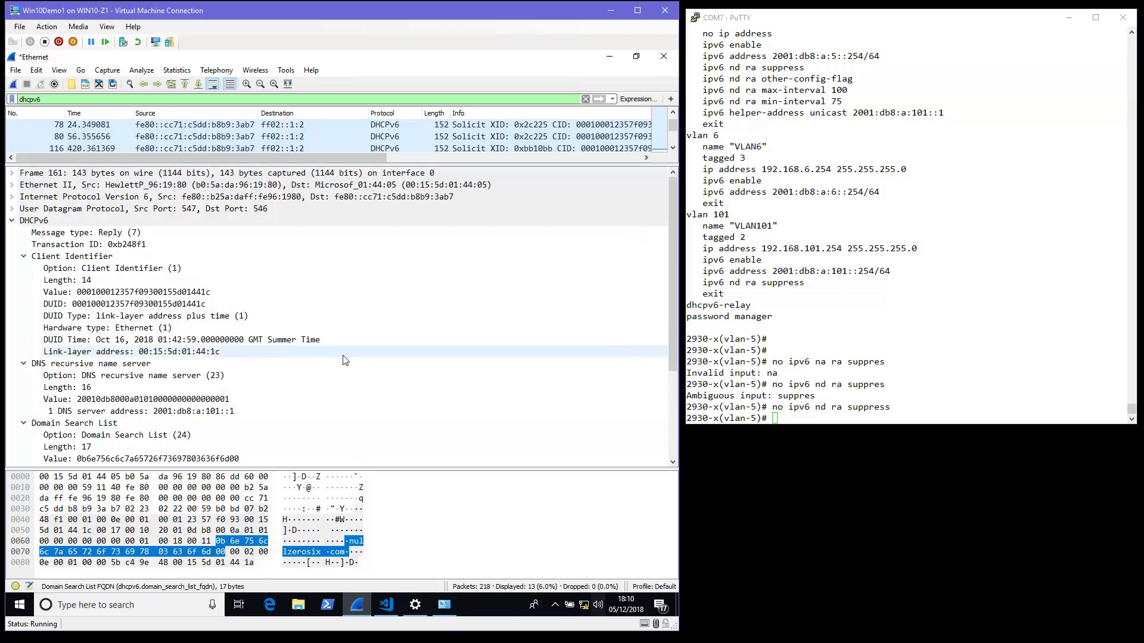
scroll(344, 360, "down", 4)
left_click(386, 604)
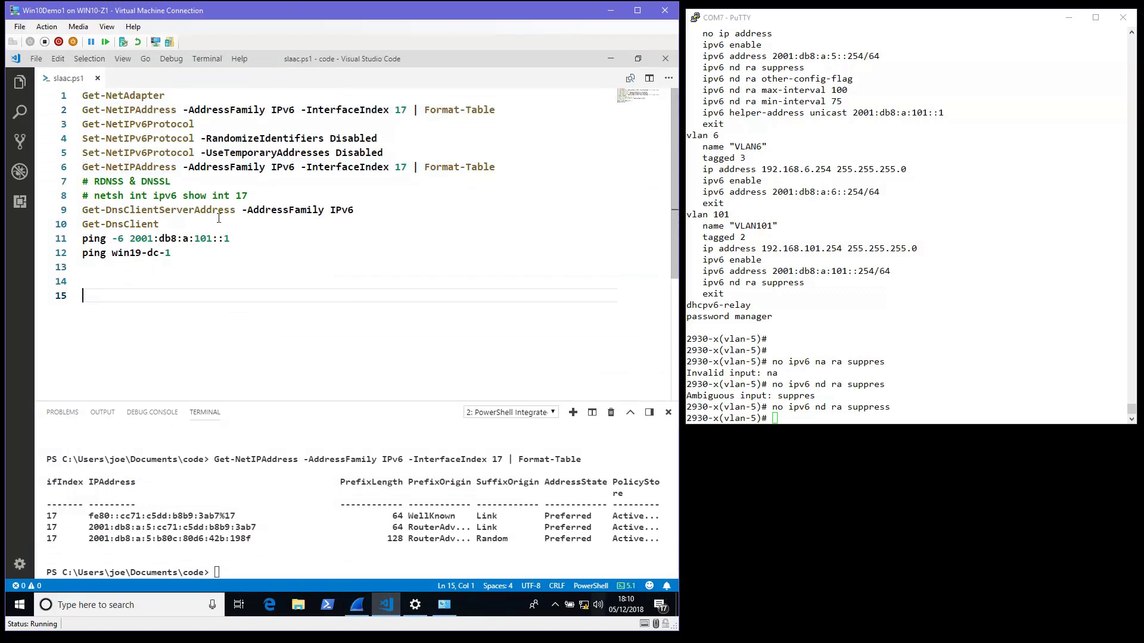
Run Get-DnsClientServerAddress from line 9 and copy the DNS server 2001:db8:a:101::1
left_click_drag(362, 211, 78, 220)
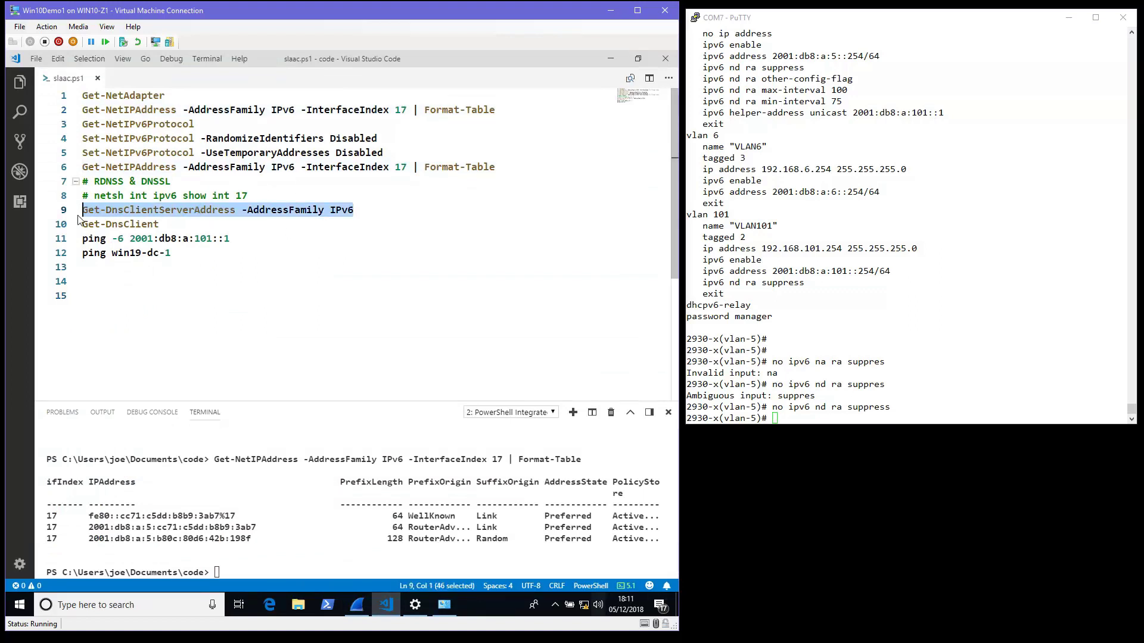
key("F8")
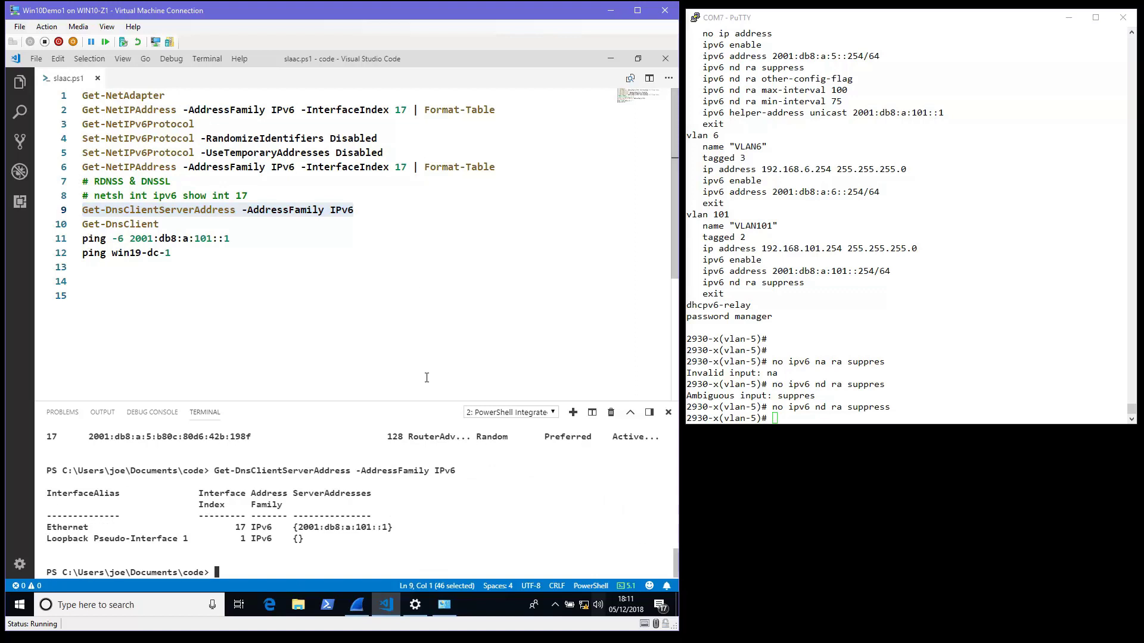
left_click_drag(299, 527, 387, 529)
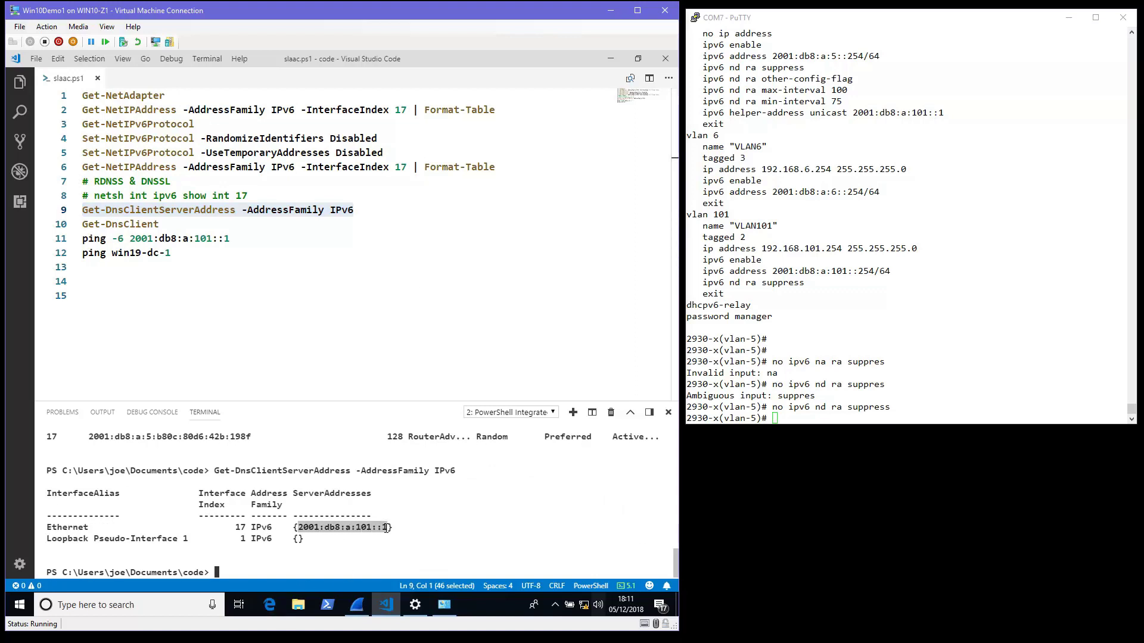
key("ctrl+c")
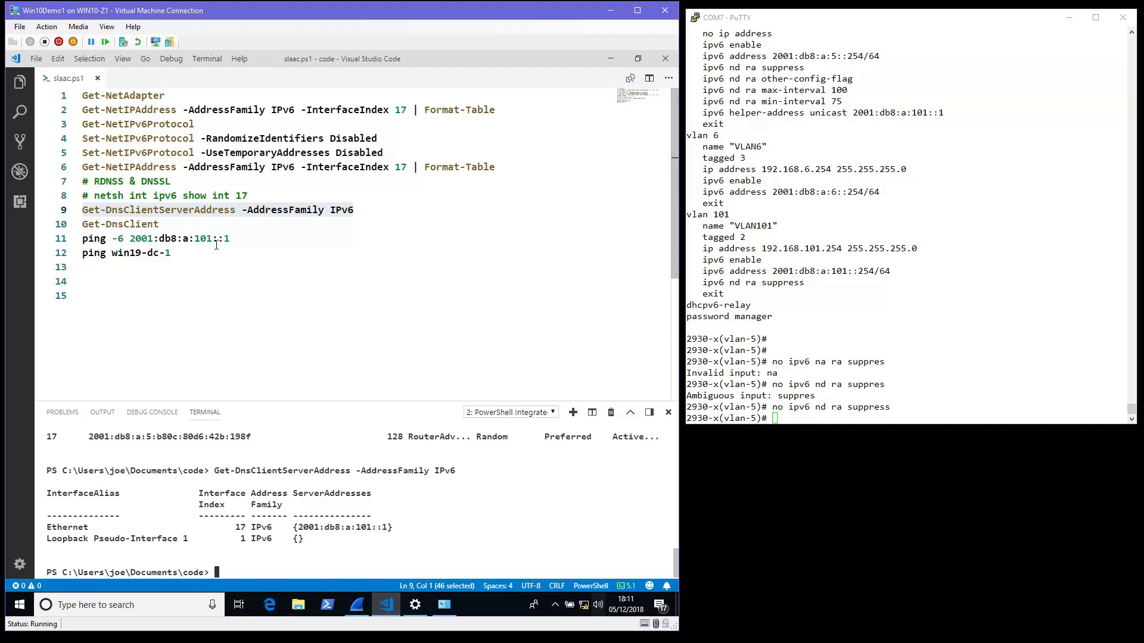
Run Get-DnsClient from line 10 to show the nullzerosix.com connection suffix and search list
left_click_drag(160, 224, 83, 224)
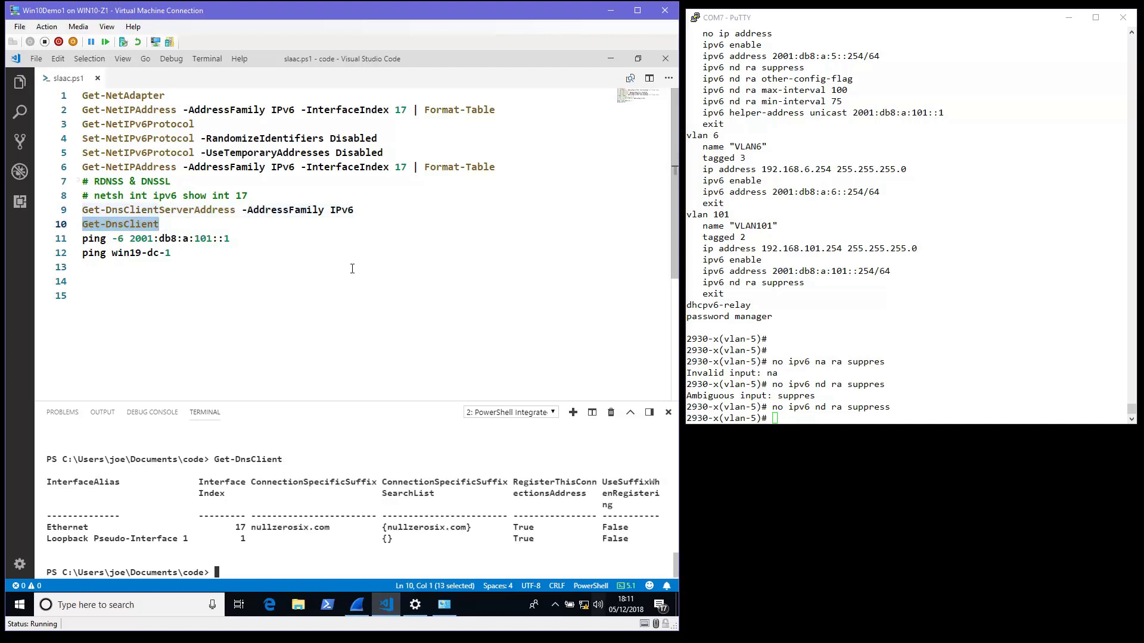
key("F8")
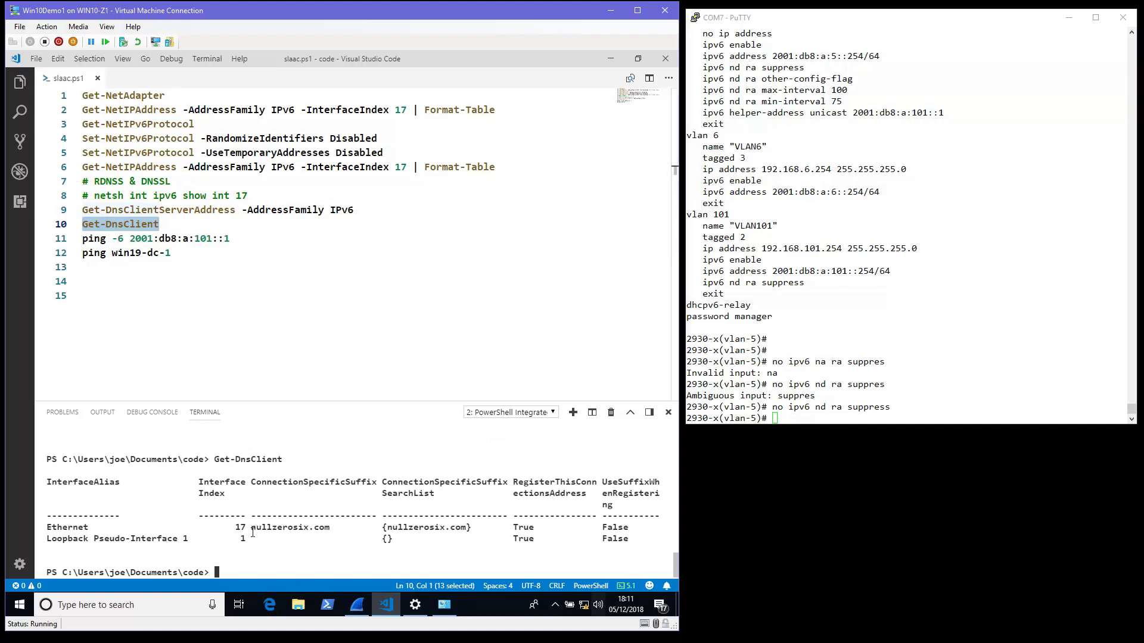
left_click(86, 295)
left_click_drag(171, 253, 84, 255)
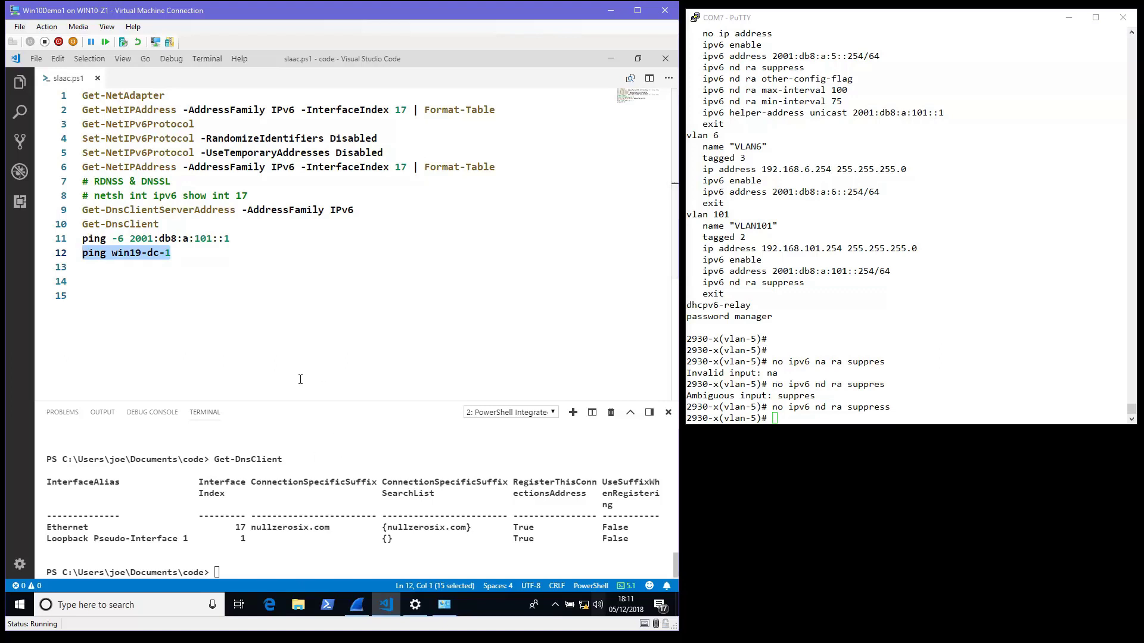
Run 'ping win19-dc-1' from line 12, resolving to 2001:db8:a:101::1 with 4 replies
left_click(319, 375)
left_click_drag(182, 253, 80, 257)
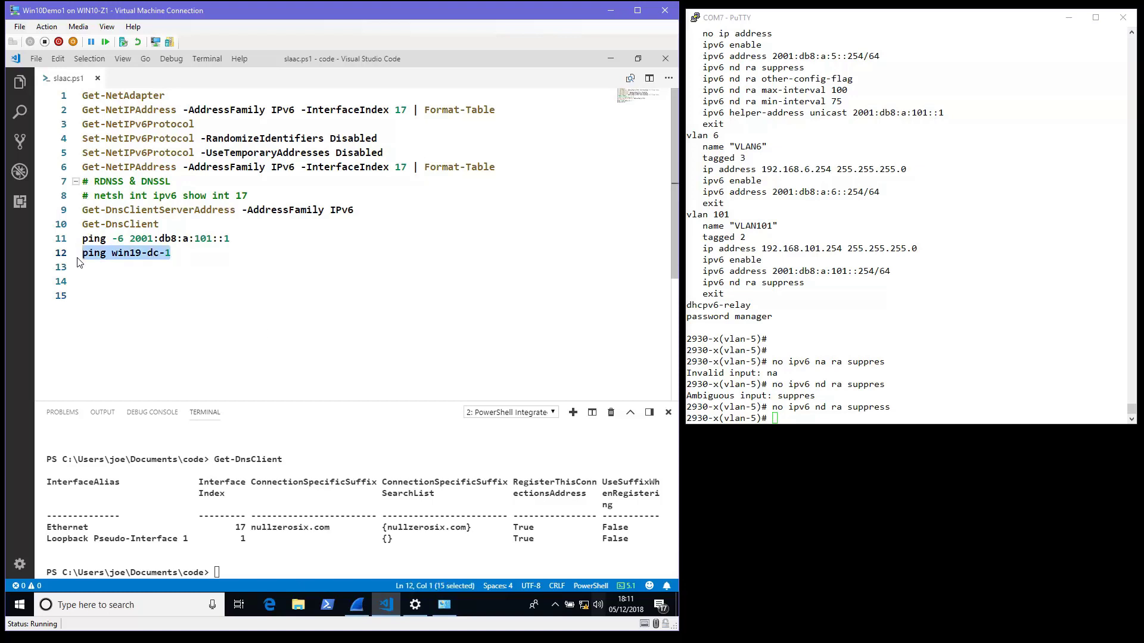
key("F8")
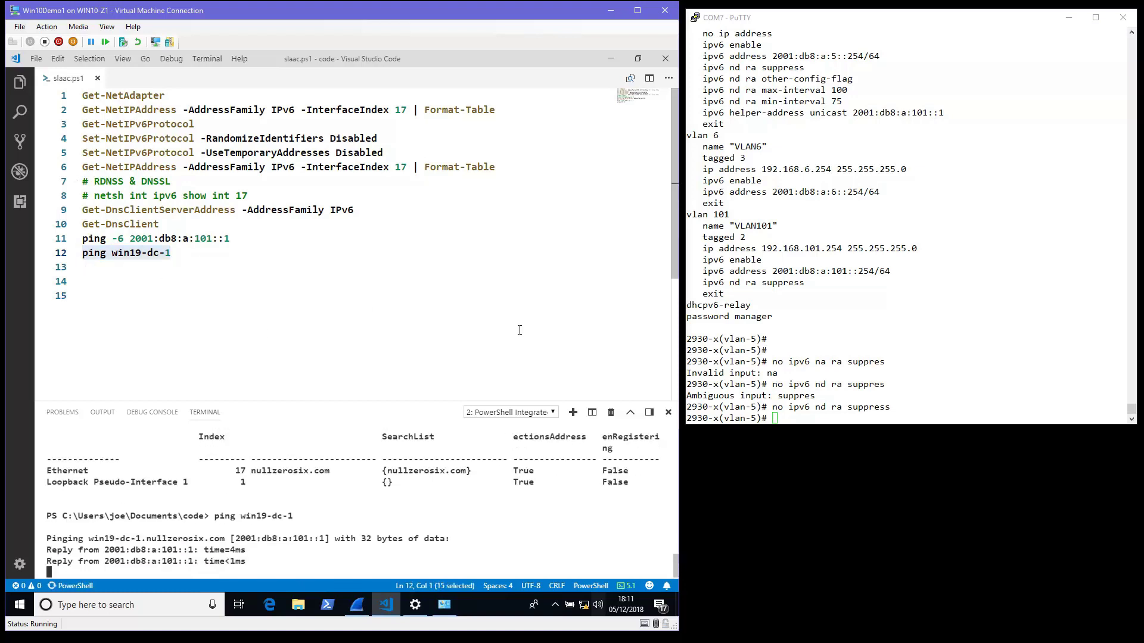